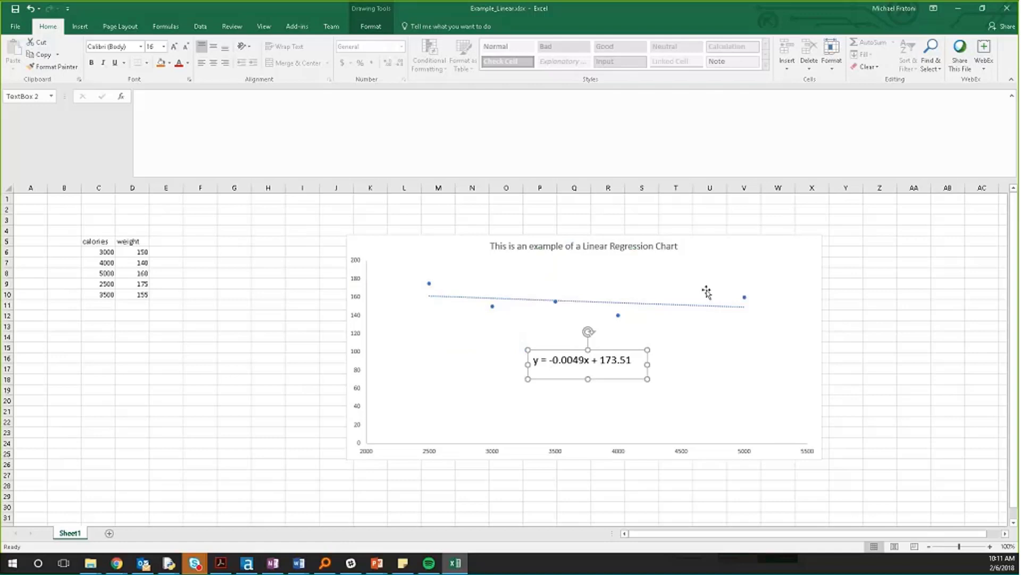
Examine the calories and weight columns together with the linear regression chart's points, trendline and equation.
left_click(200, 283)
left_click(107, 251)
left_click_drag(106, 252, 108, 291)
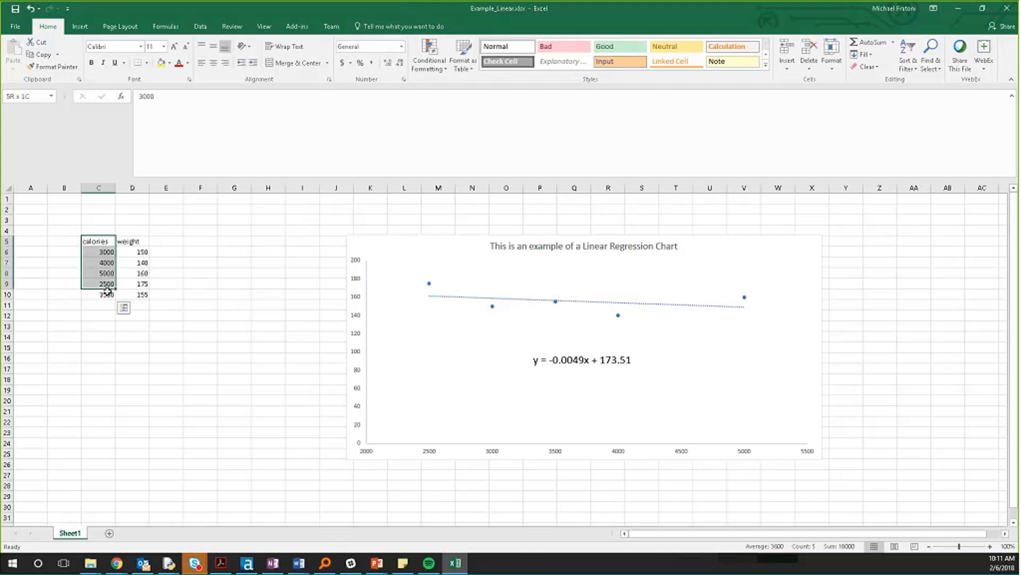
left_click_drag(133, 241, 141, 294)
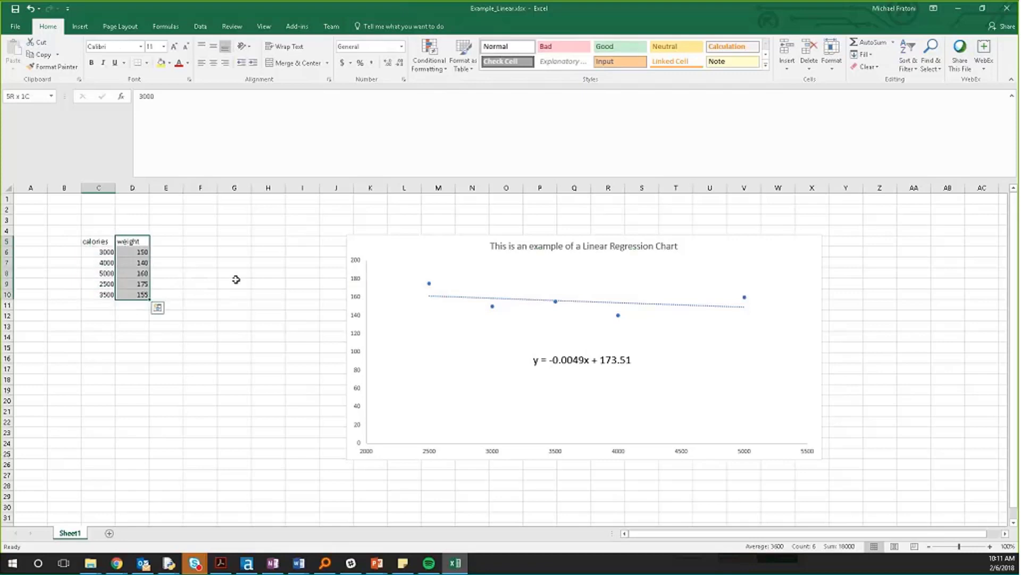
left_click(269, 294)
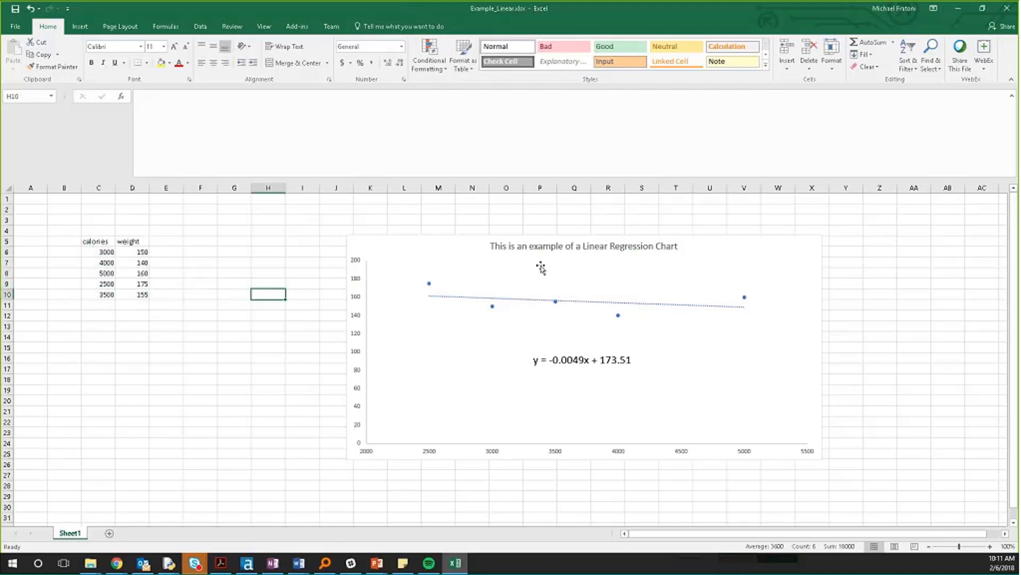
left_click(451, 267)
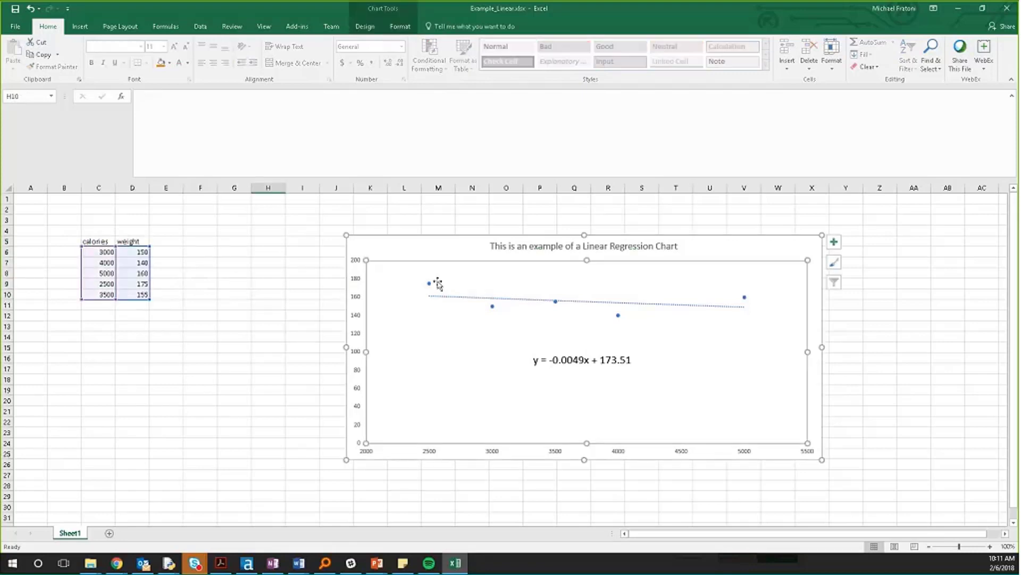
left_click(598, 301)
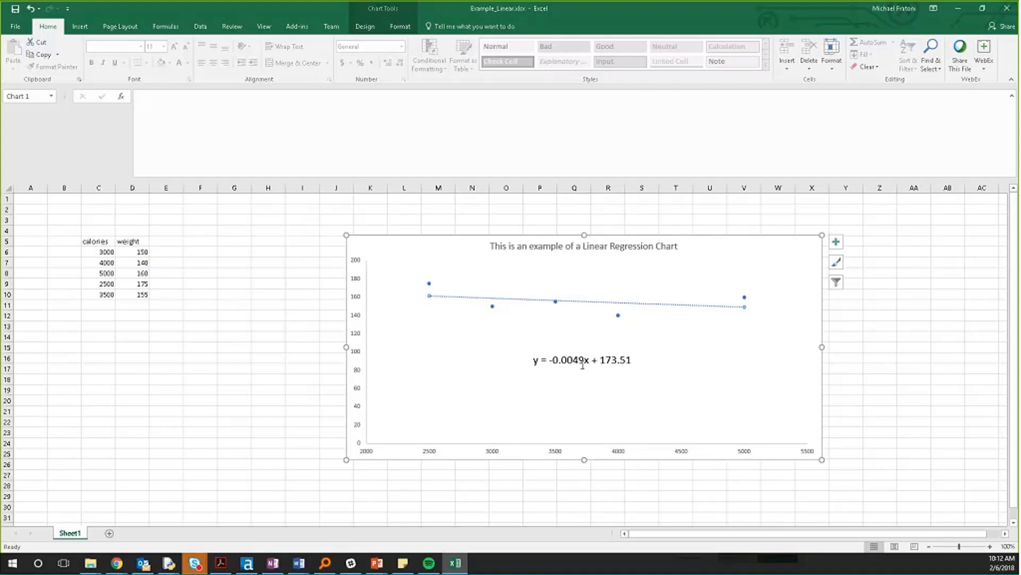
left_click(478, 416)
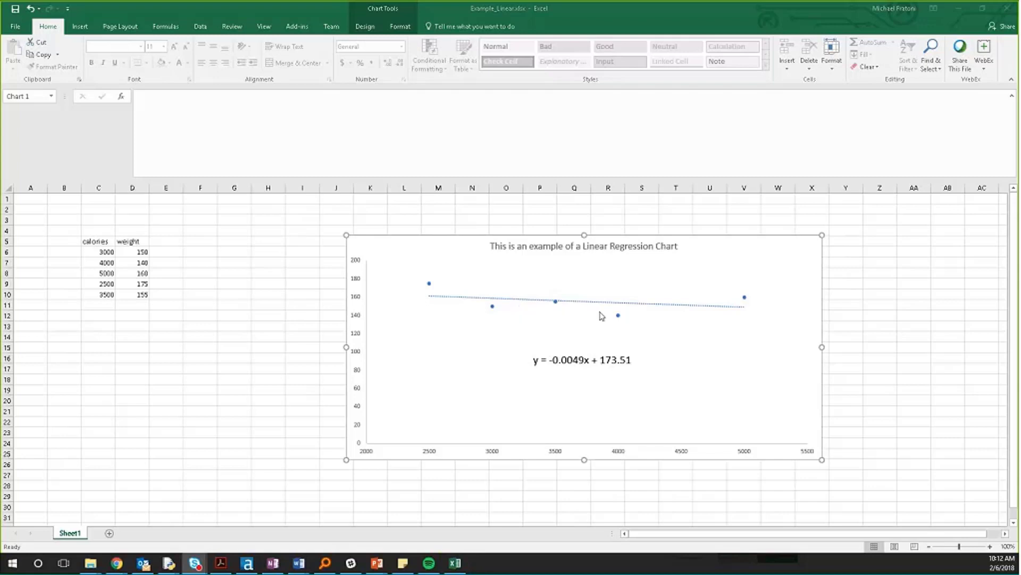
Add a data row below the table with 3300 calories in C12 and a weight of 160 in D12.
left_click(97, 314)
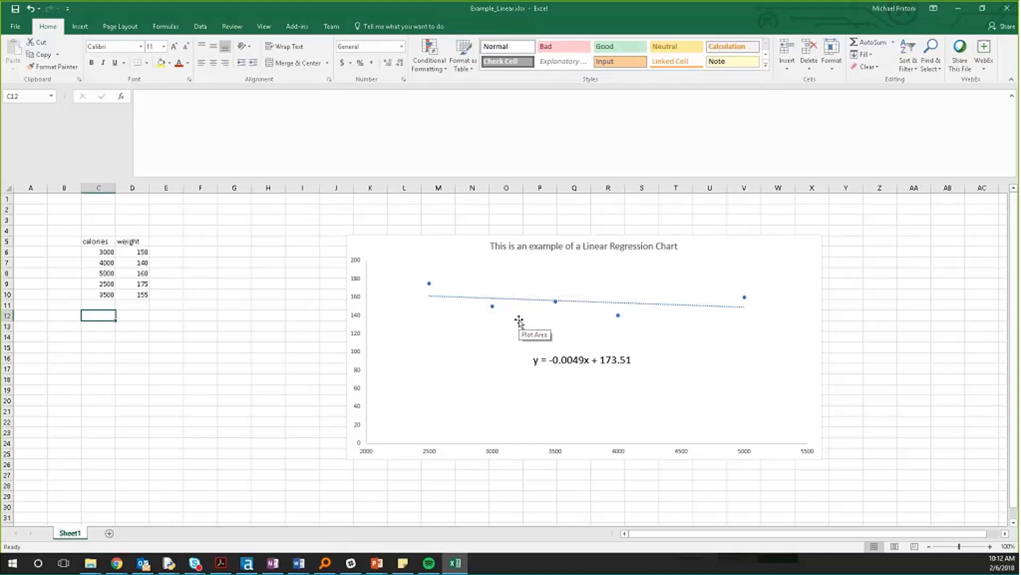
type("3300")
key("Return")
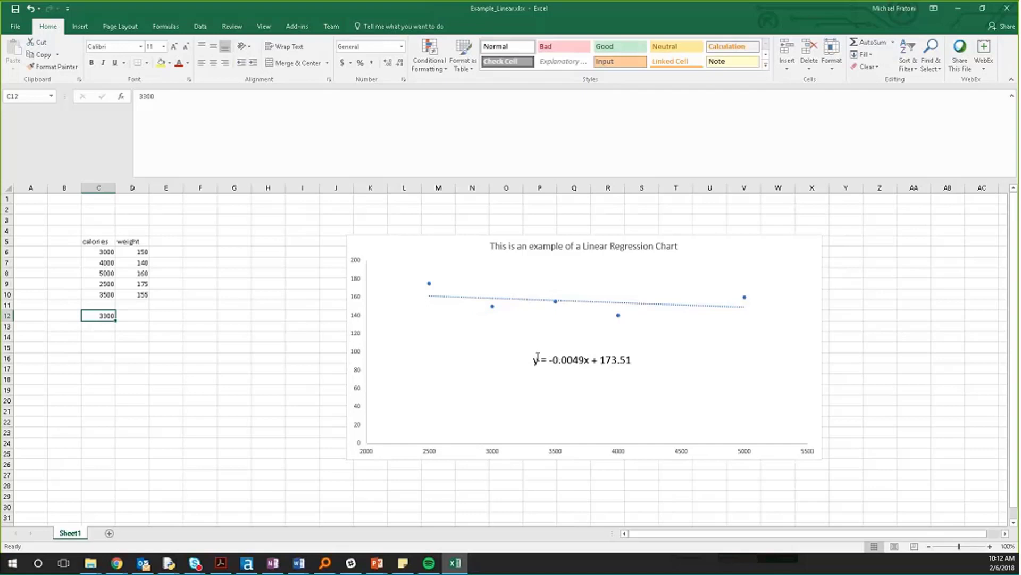
key("Right")
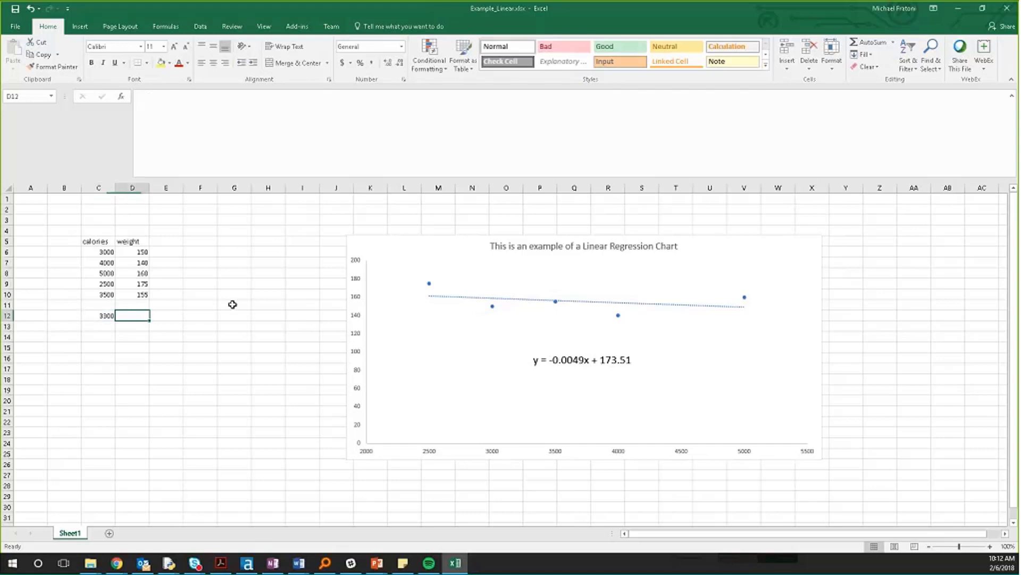
type("=")
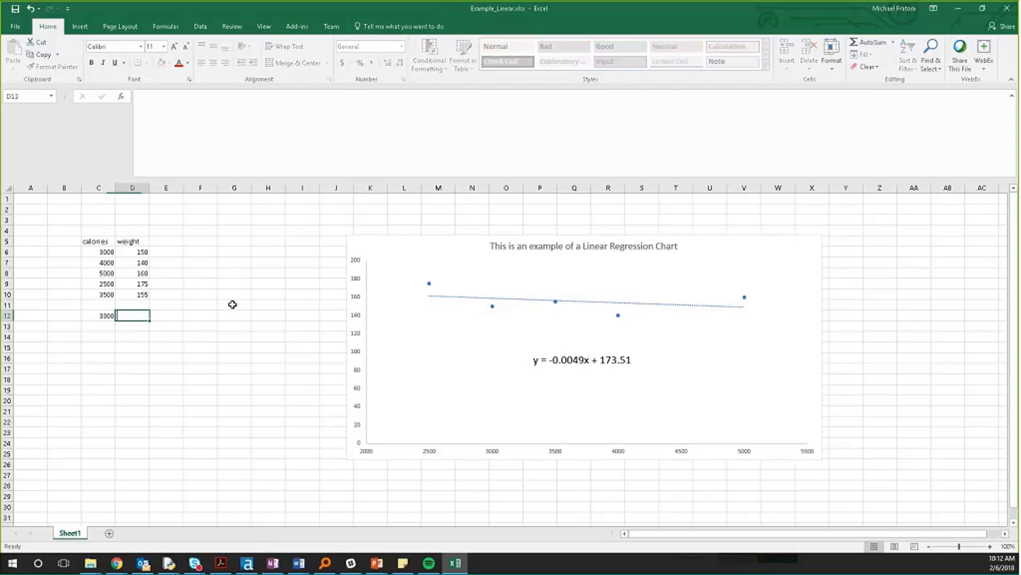
key("Return")
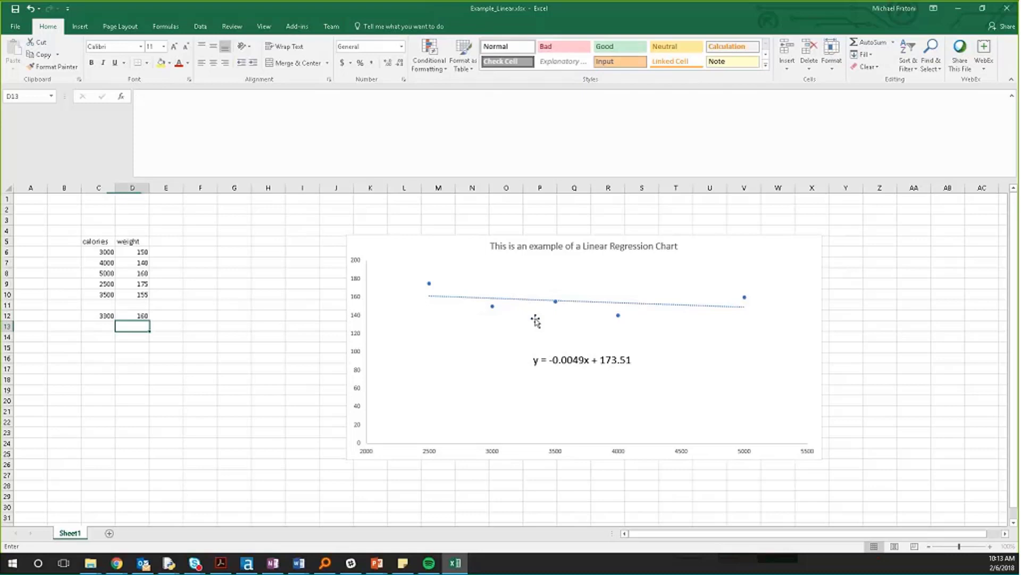
left_click(540, 304)
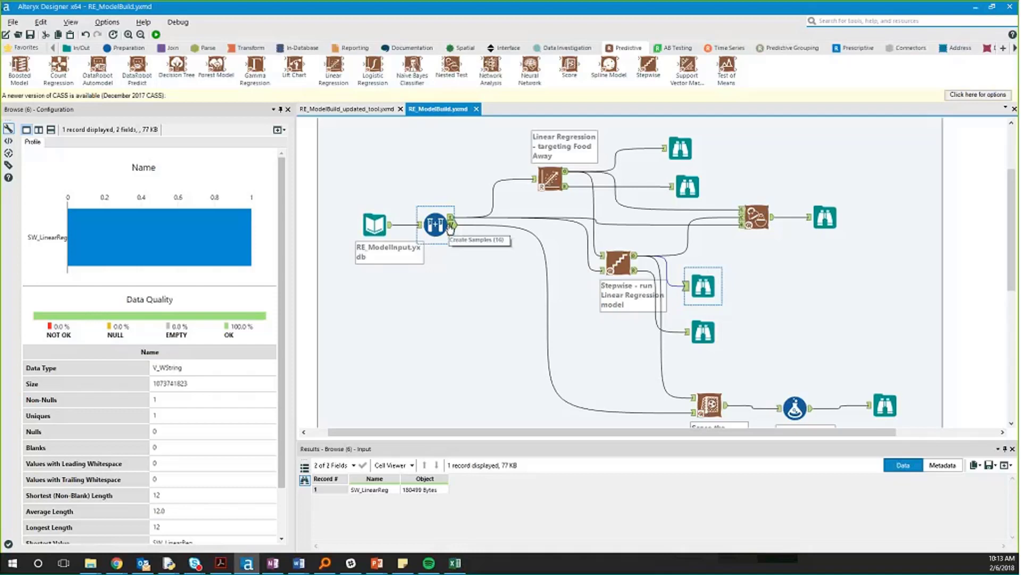
In Alteryx Designer, inspect the RE_ModelInput.yxdb records in an enlarged results area, covering the Food_Away column and the candidate predictor columns.
left_click(374, 224)
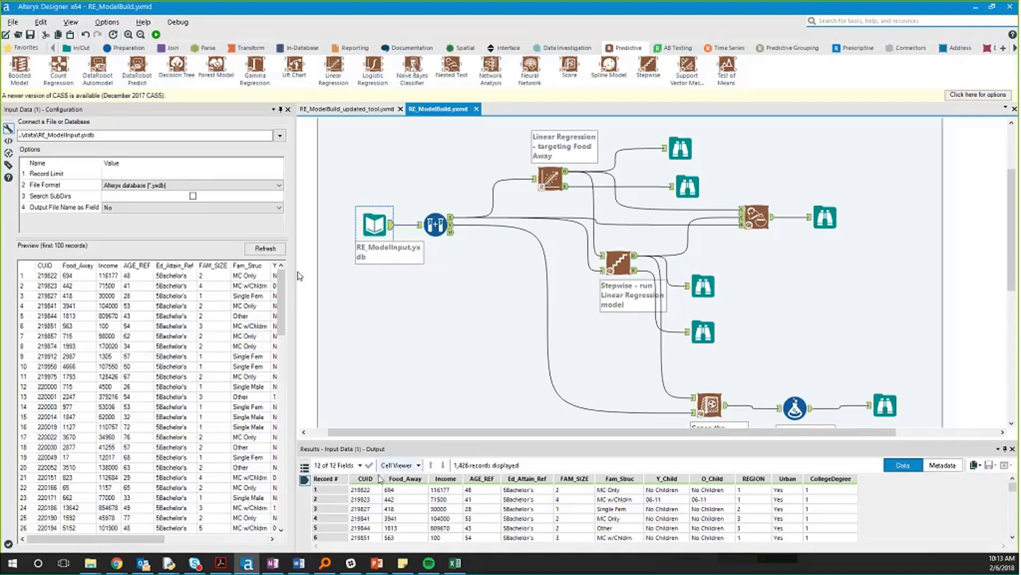
left_click_drag(386, 441, 411, 330)
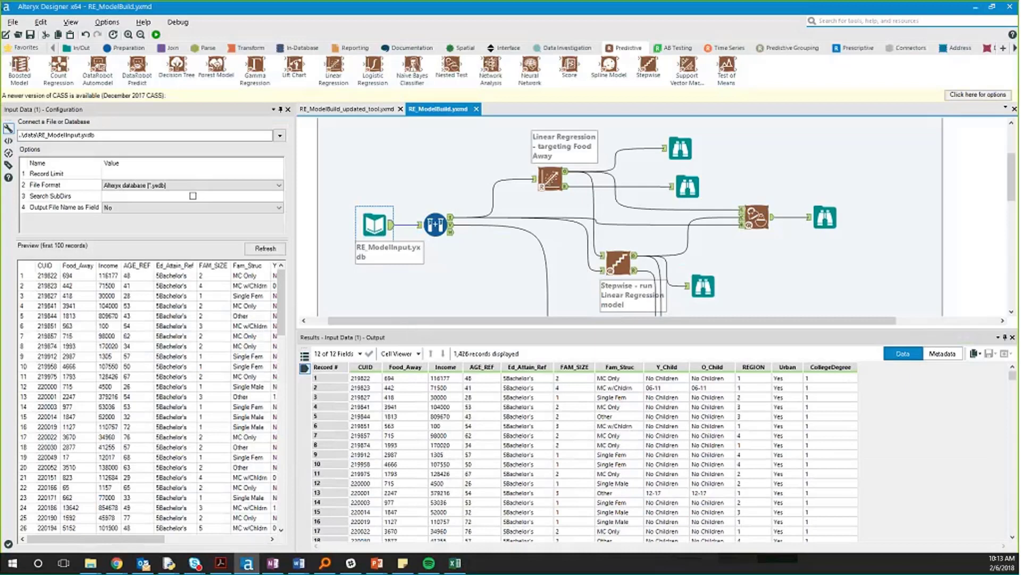
left_click(375, 371)
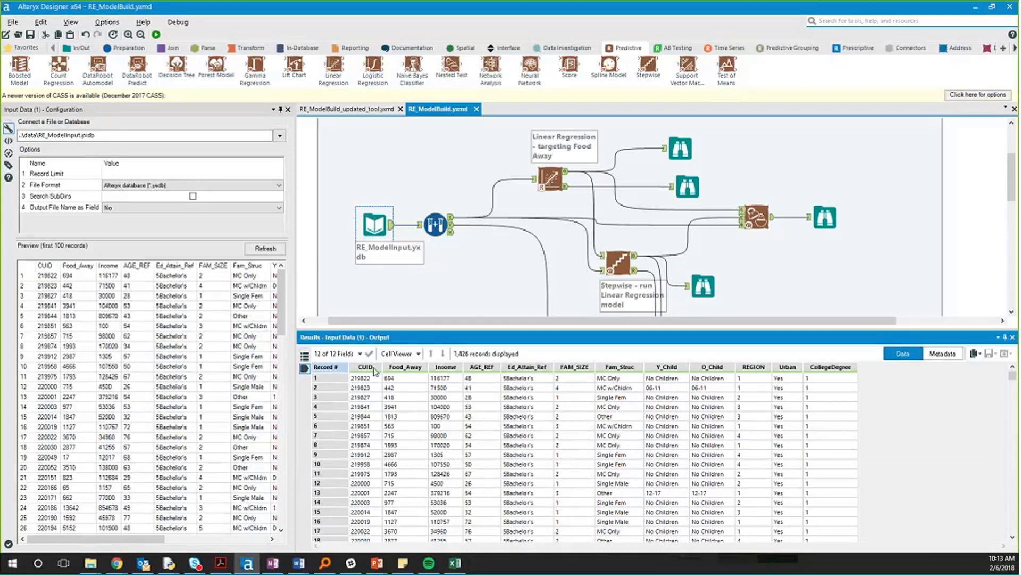
left_click_drag(403, 377, 400, 512)
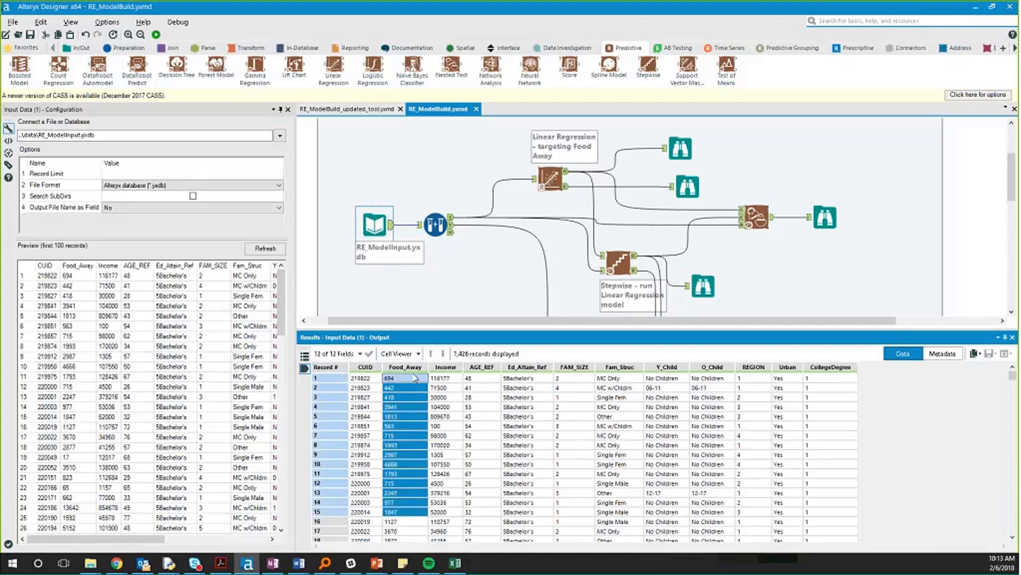
left_click(445, 378)
left_click_drag(447, 379, 814, 502)
left_click_drag(580, 444, 577, 436)
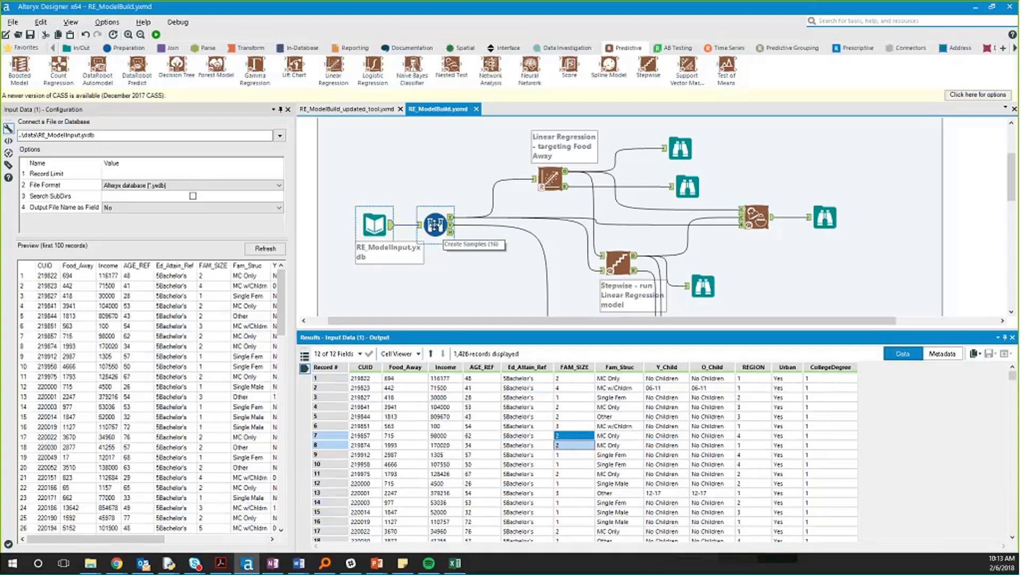
Review the Create Samples tool's estimation and validation percentages and its estimation output.
left_click(434, 224)
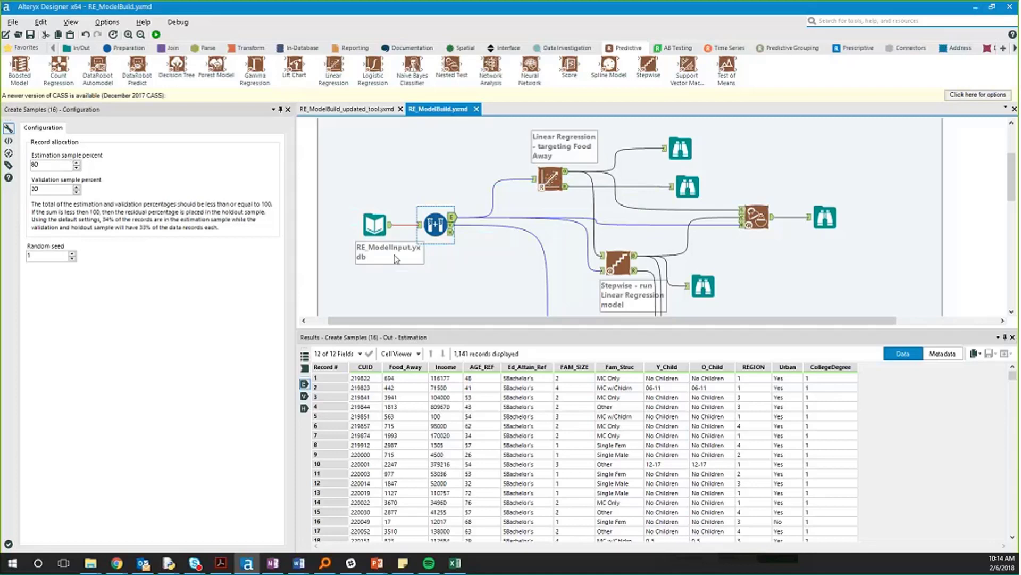
left_click(51, 165)
double_click(51, 165)
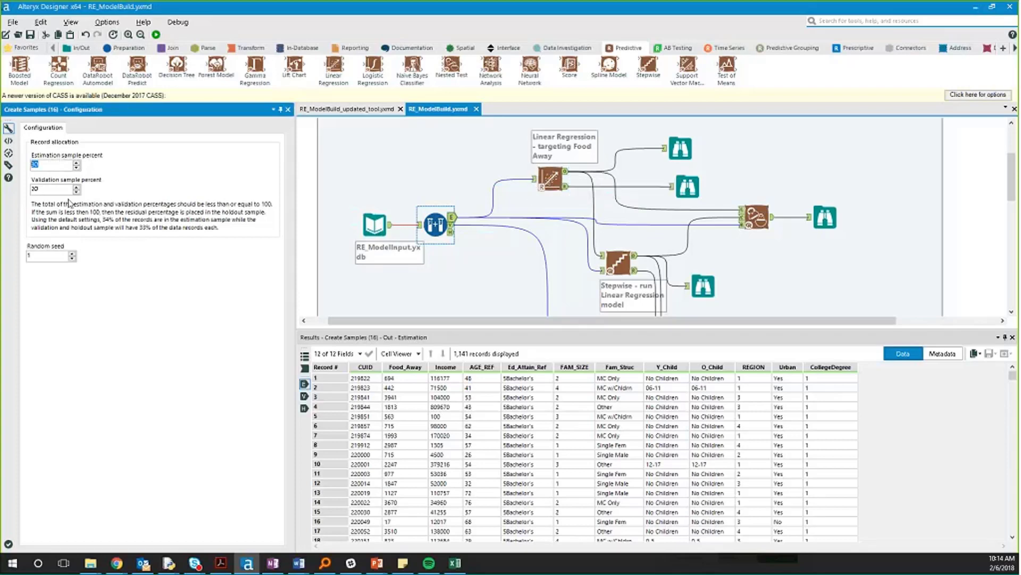
left_click_drag(50, 190, 23, 189)
left_click(444, 216)
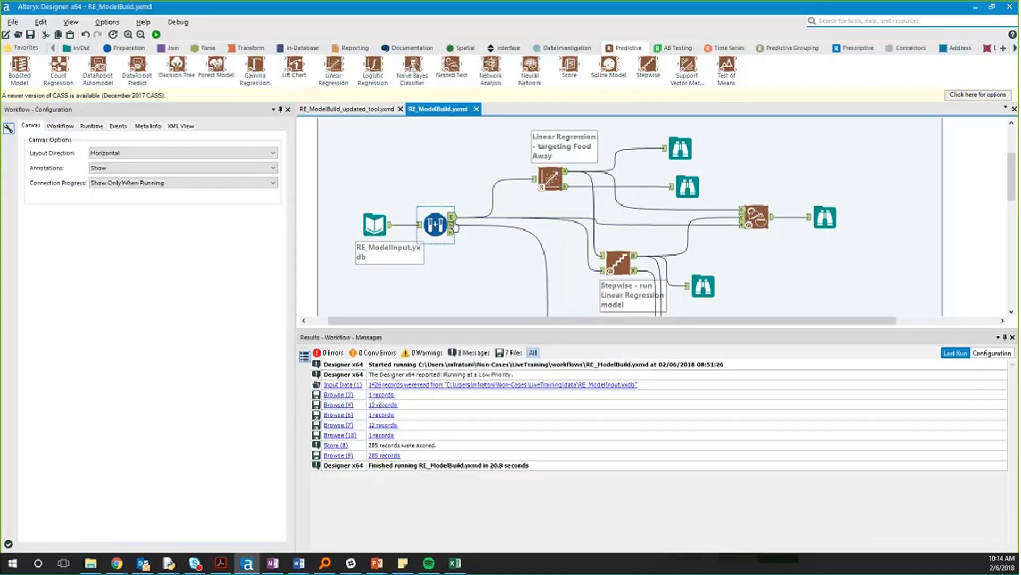
left_click(452, 218)
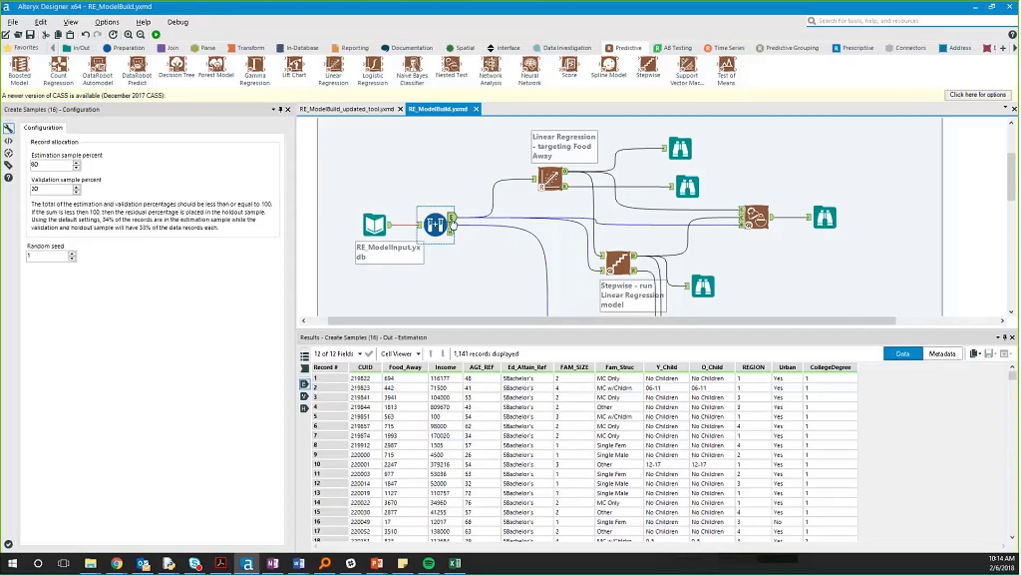
Check where the tool version can be chosen for the Linear Regression tool, leaving the version as it is.
left_click(548, 178)
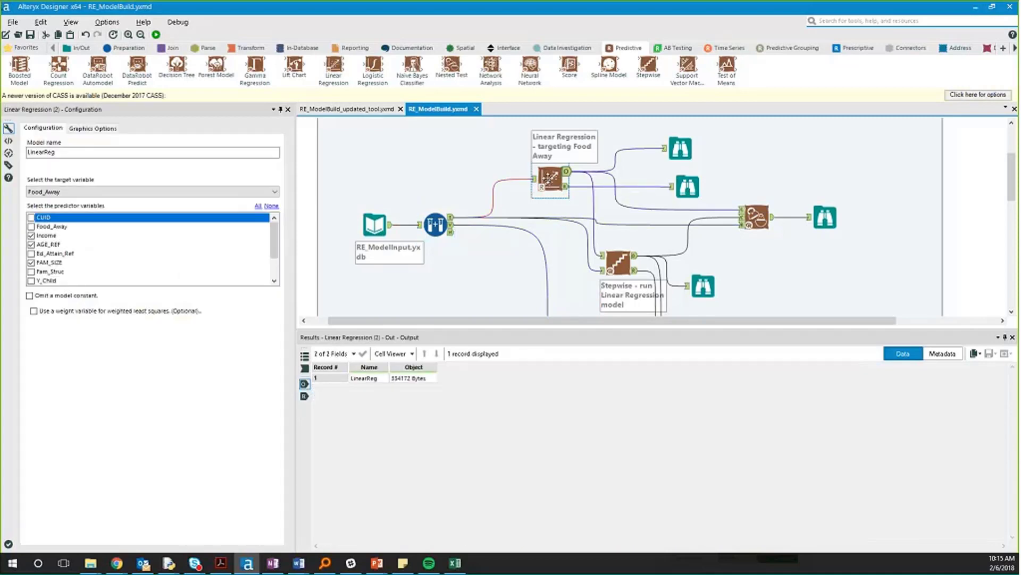
right_click(549, 180)
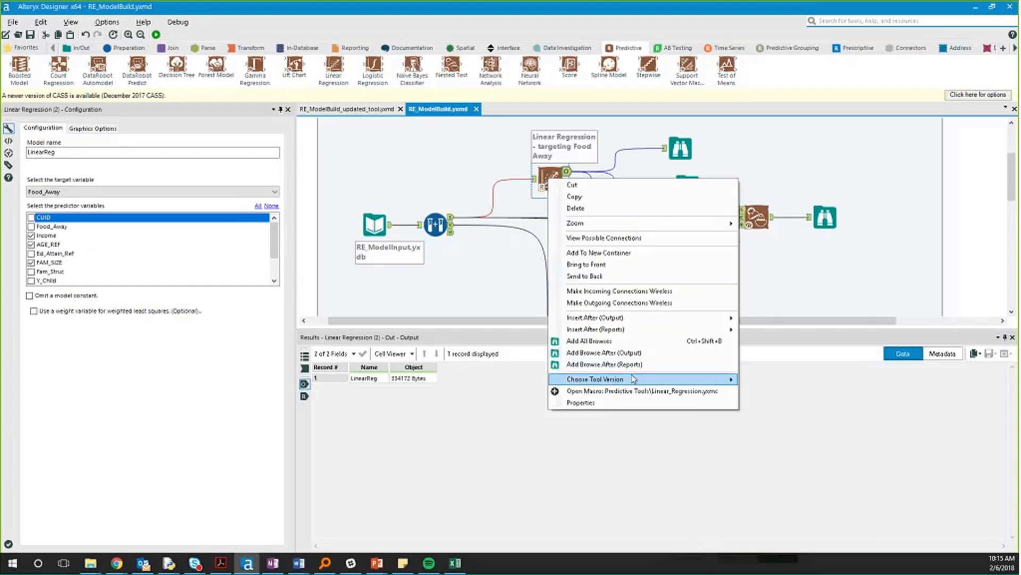
mouse_move(633, 379)
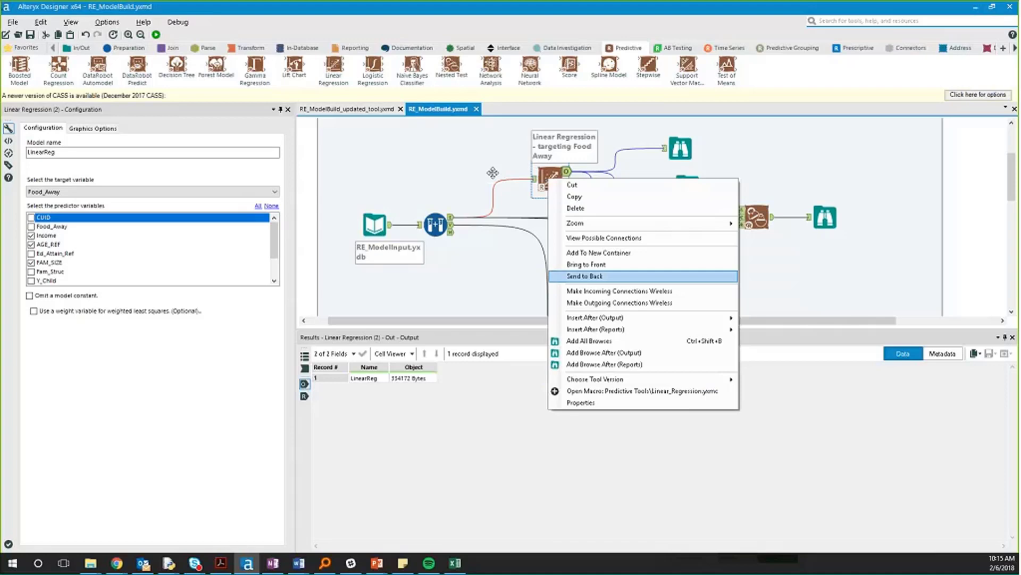
left_click(493, 172)
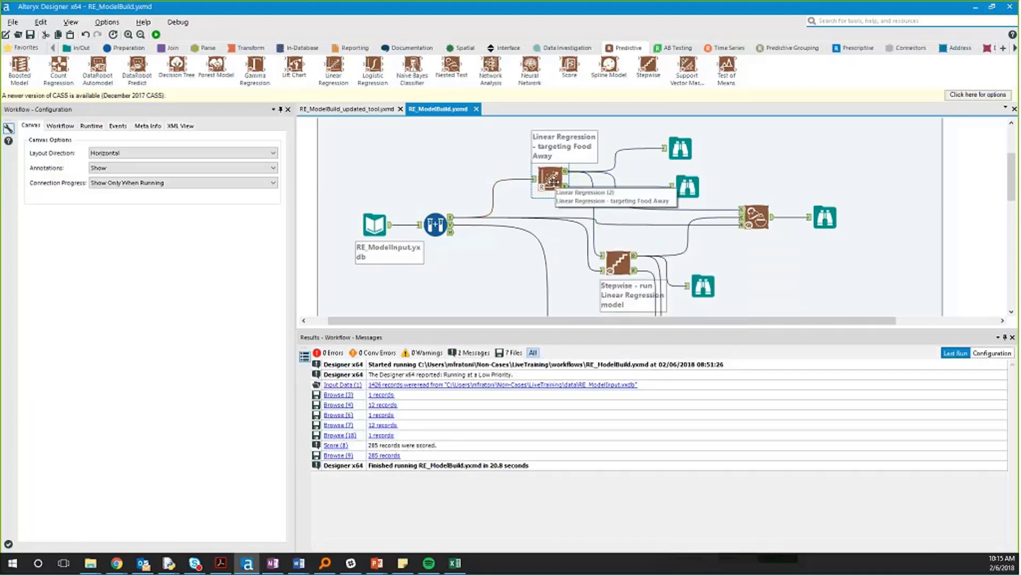
Review the Linear Regression tool's input records, target variable, full predictor list and model output object.
left_click(552, 180)
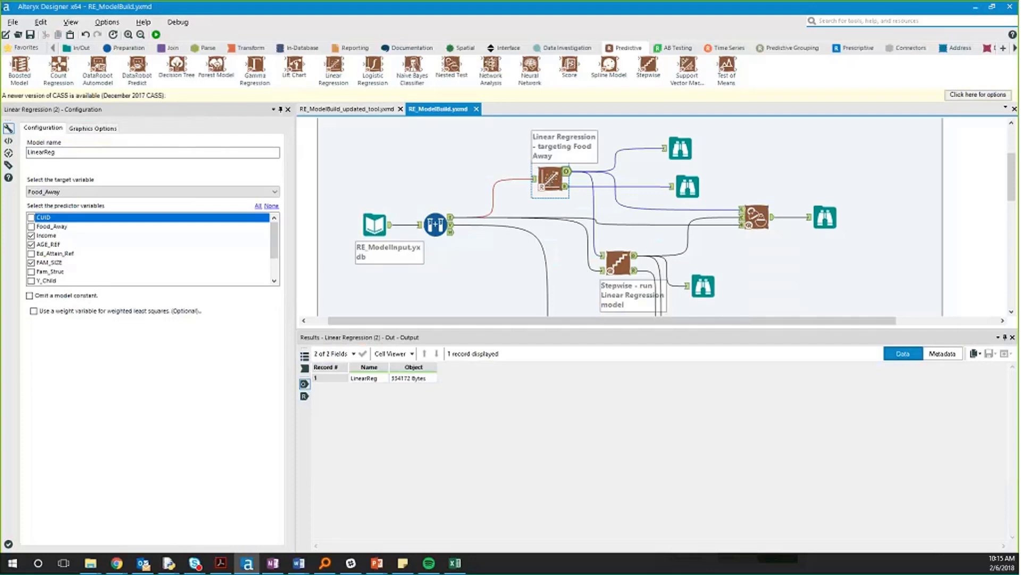
left_click(305, 367)
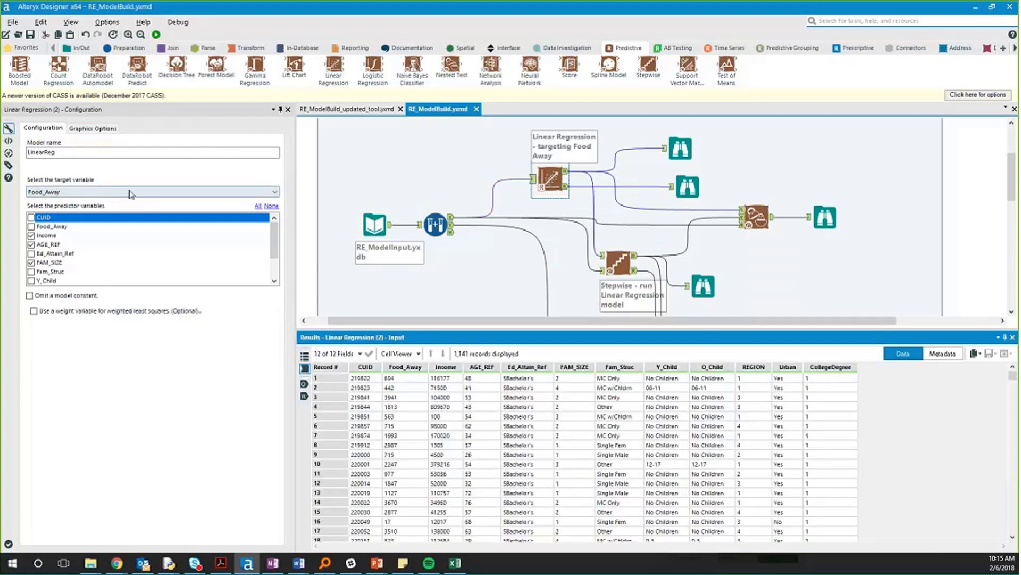
left_click(282, 246)
scroll(282, 247, "down", 2)
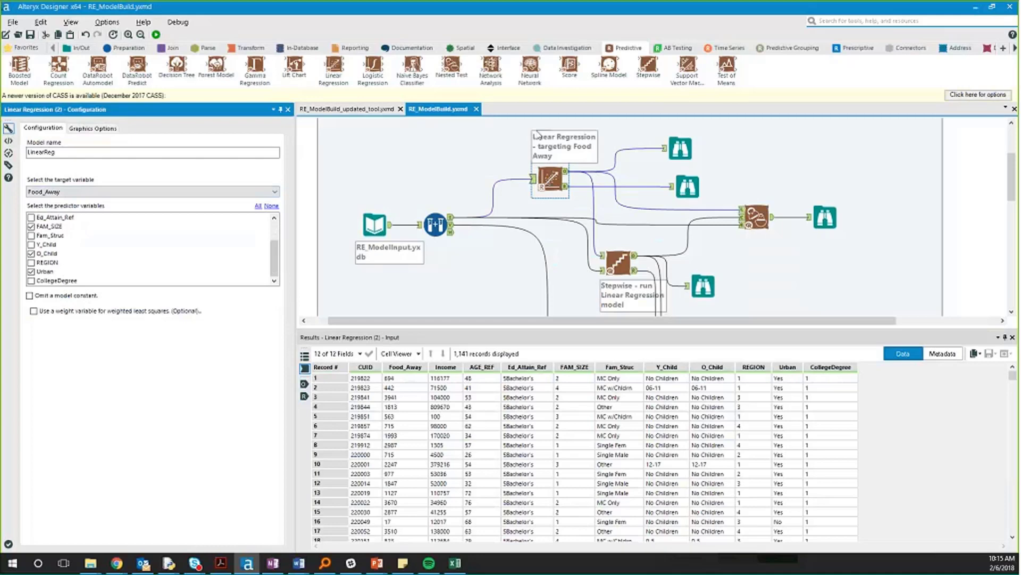
left_click(565, 171)
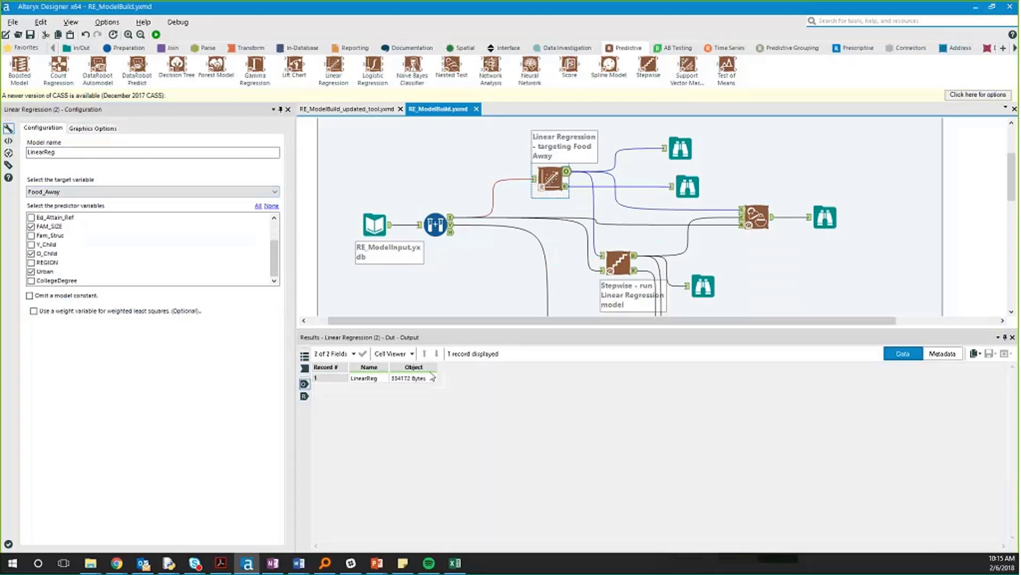
Open the Linear Regression report in a widened view and highlight the model formula from Food_Away through Urban.
left_click(687, 186)
left_click_drag(295, 284, 770, 250)
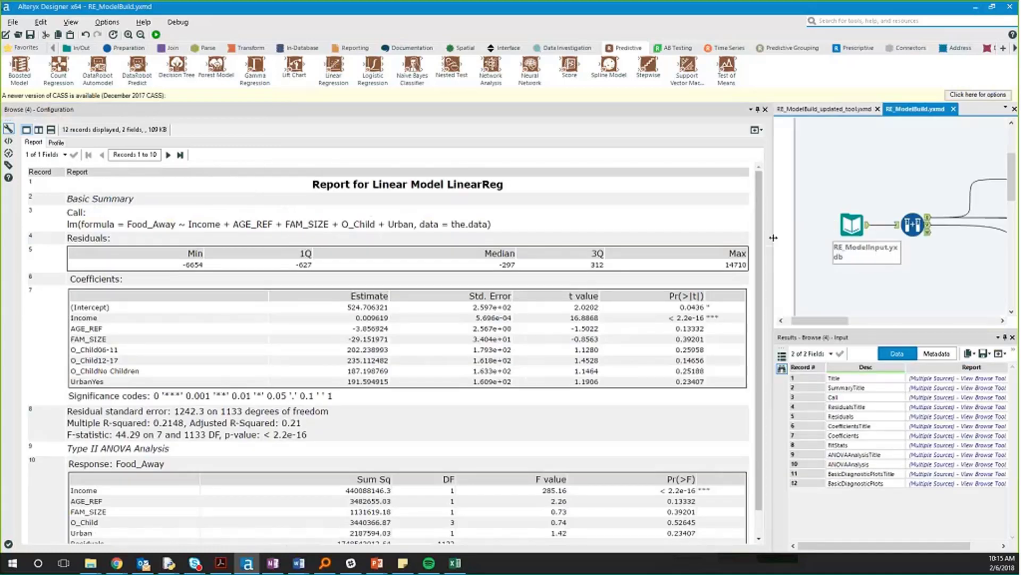
left_click_drag(773, 238, 778, 239)
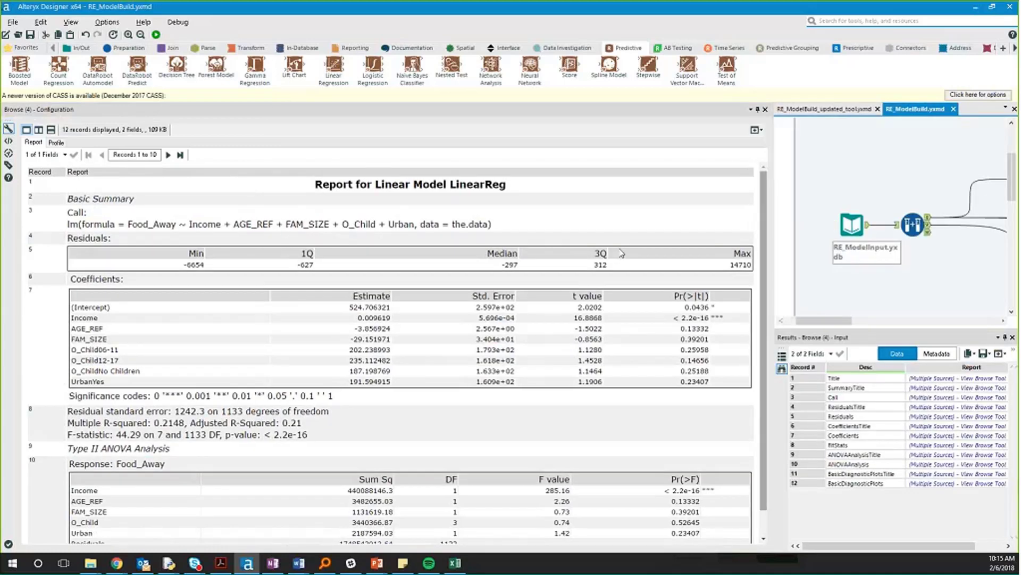
scroll(620, 254, "down", 1)
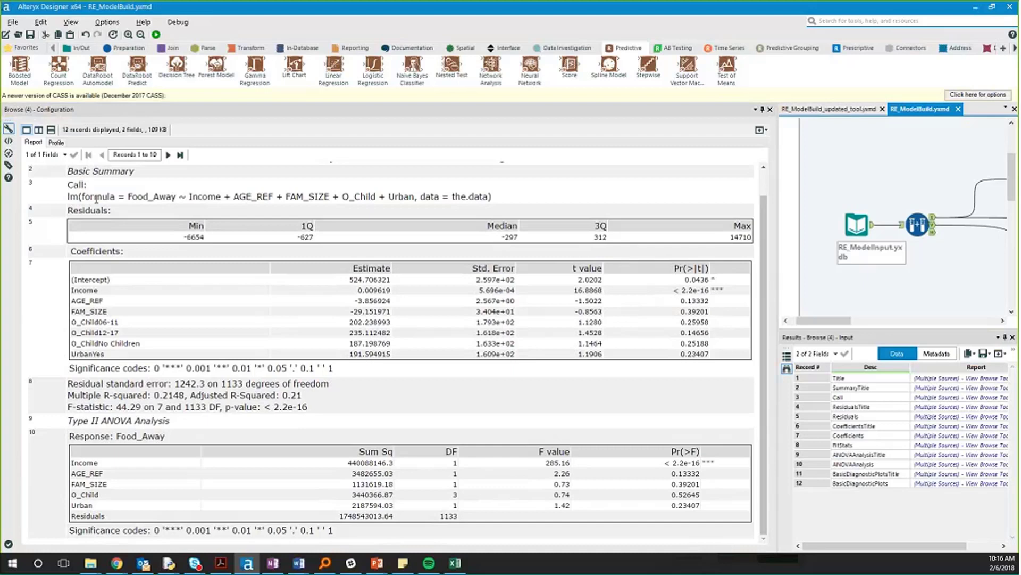
left_click(129, 196)
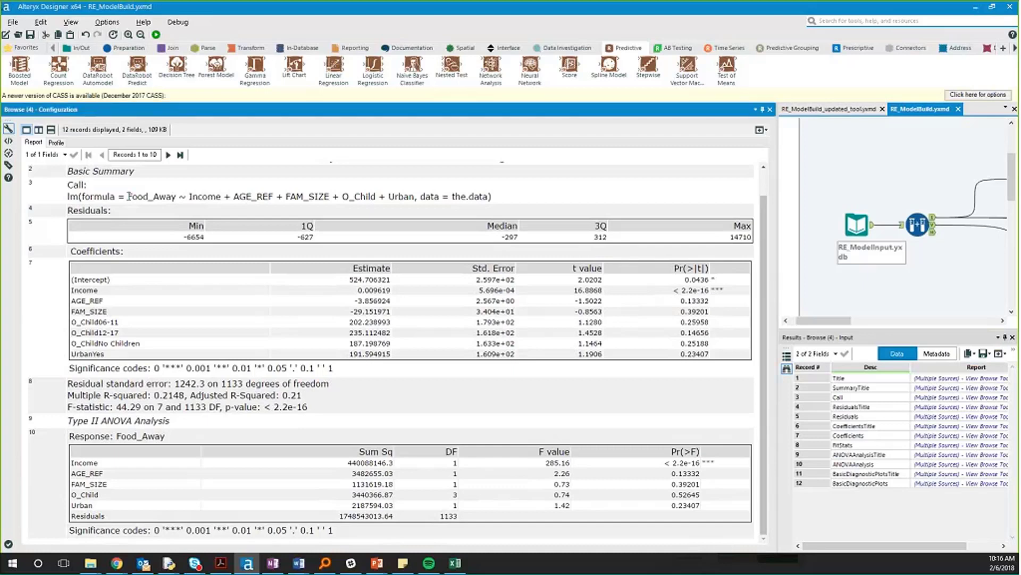
left_click_drag(128, 197, 67, 196)
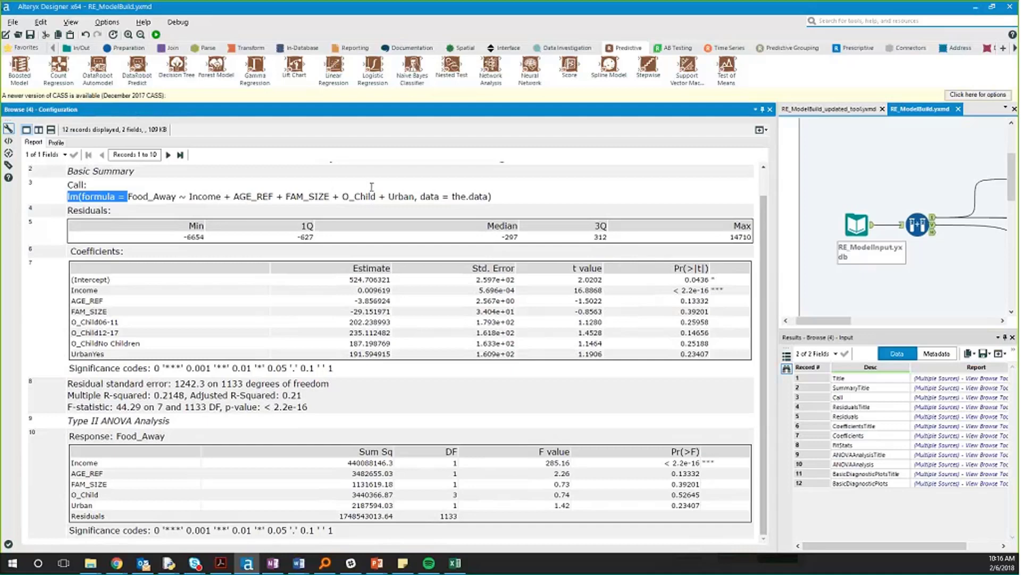
left_click(415, 196, "shift")
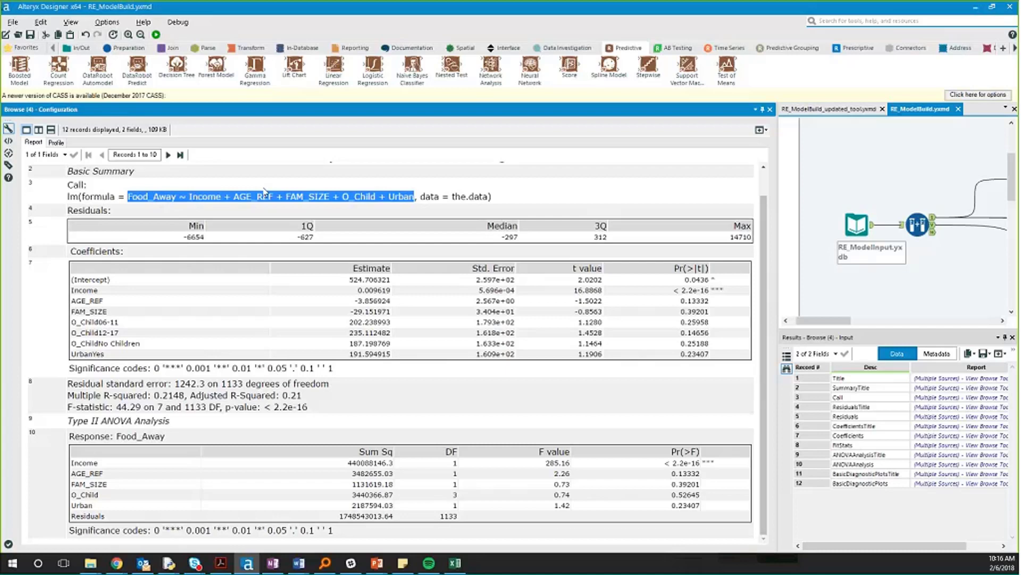
Clear the formula highlight and mark the Intercept and Income estimates in the Linear Regression report's coefficients table.
left_click(194, 198)
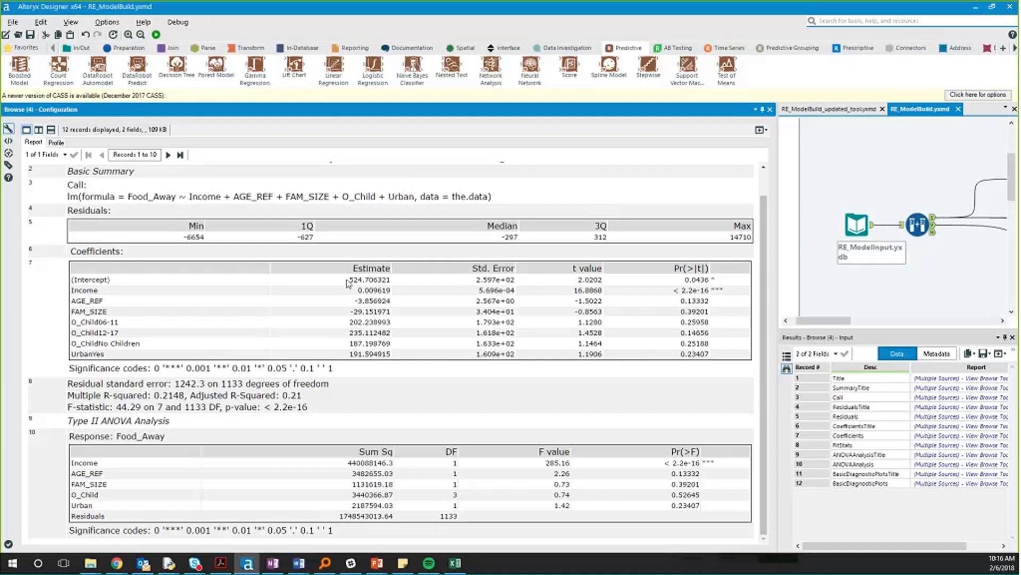
left_click_drag(348, 280, 388, 290)
left_click(350, 298)
left_click_drag(358, 293, 390, 281)
left_click_drag(390, 281, 383, 289)
left_click(344, 294)
Highlight the O_Child12-17 coefficient estimate and the Multiple R-squared value in the Linear Regression report.
left_click_drag(349, 333, 391, 334)
left_click(383, 334)
left_click_drag(162, 396, 184, 395)
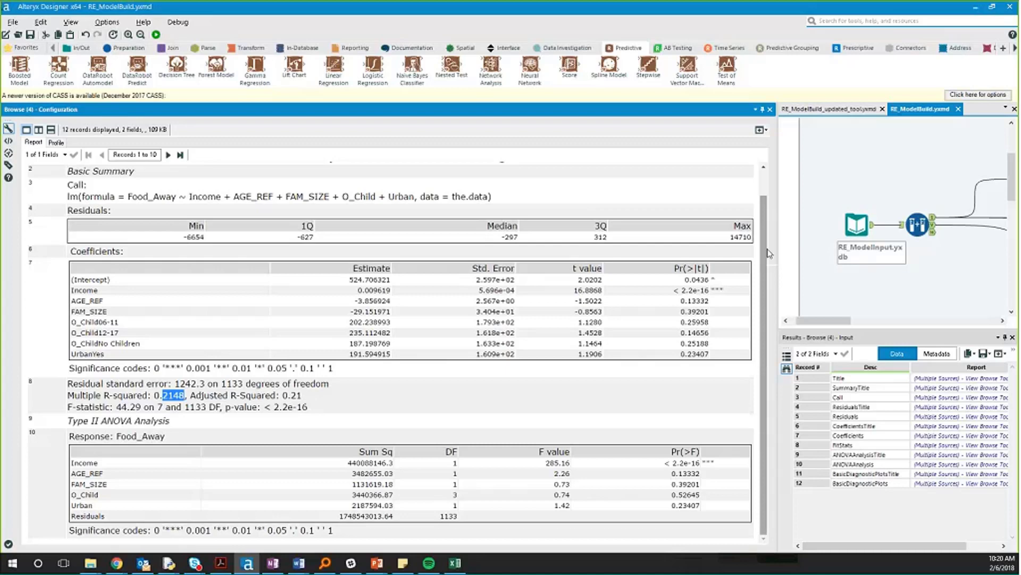
Narrow the report pane to reveal more of the workflow and show the Create Samples tool's settings.
left_click_drag(776, 319, 341, 319)
left_click(486, 225)
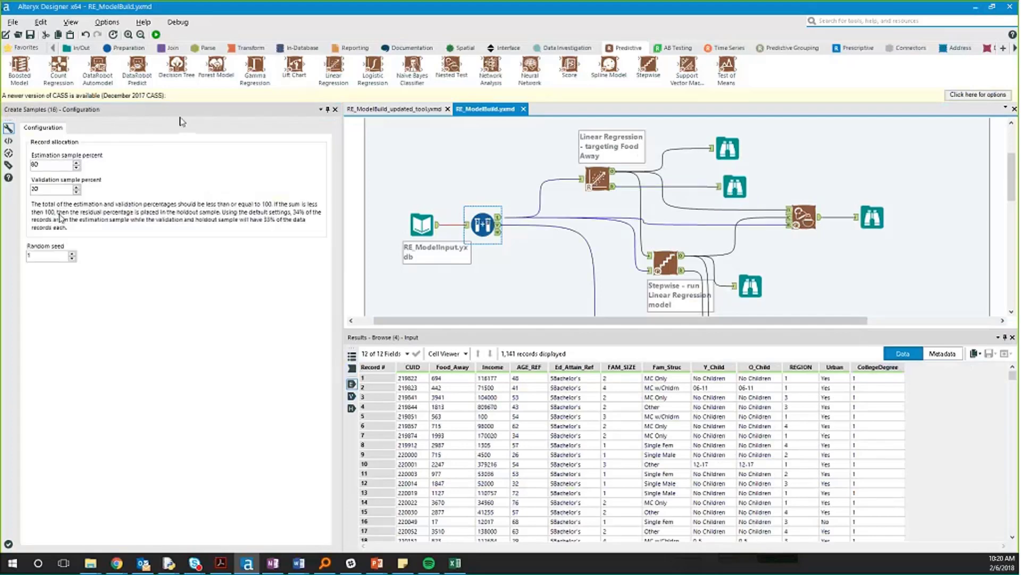
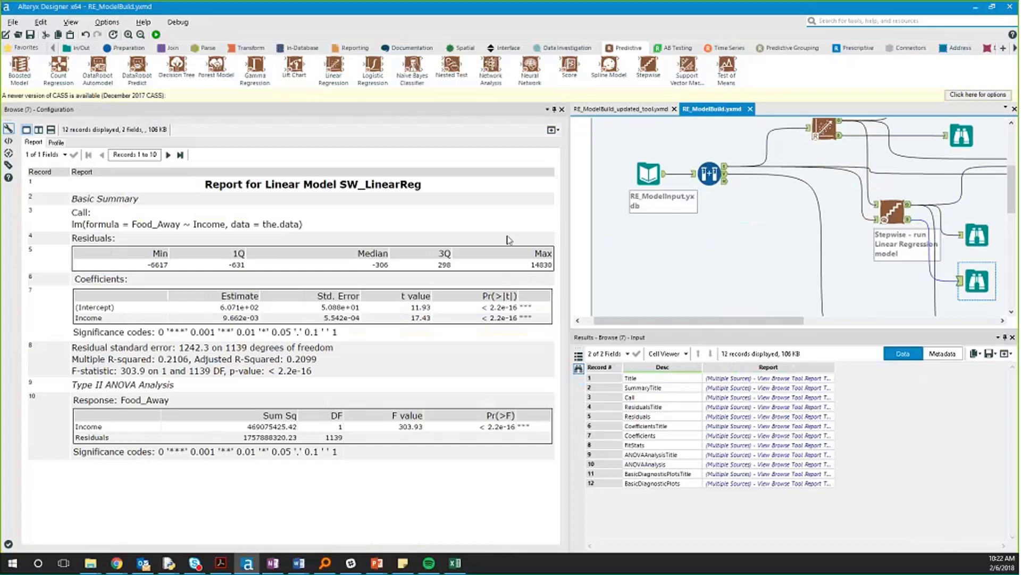
In the SW_LinearReg report, highlight the formula Food_Away ~ Income and the Income row's estimate and t value.
scroll(718, 240, "up", 2)
scroll(718, 240, "up", 2)
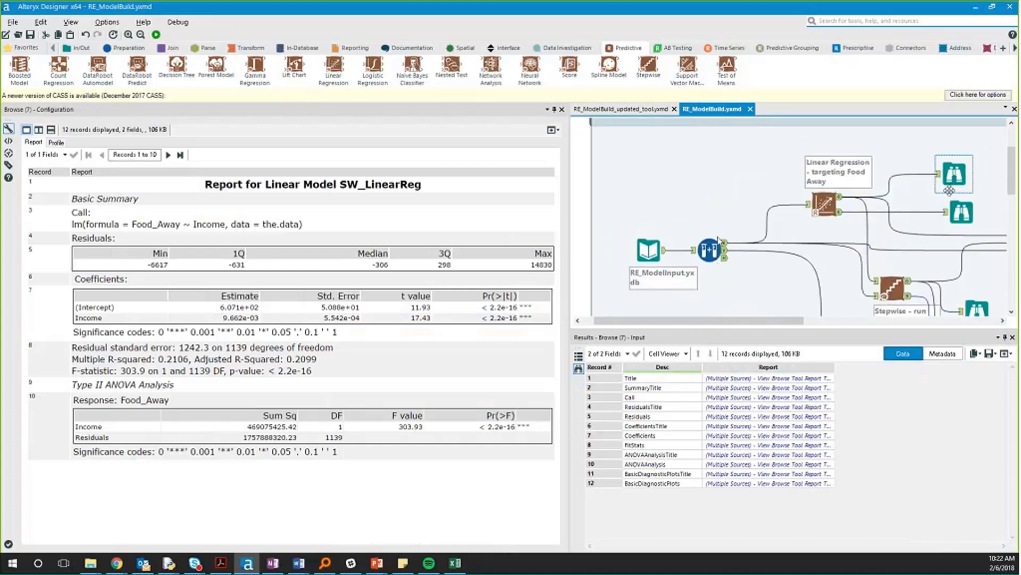
scroll(718, 240, "down", 1)
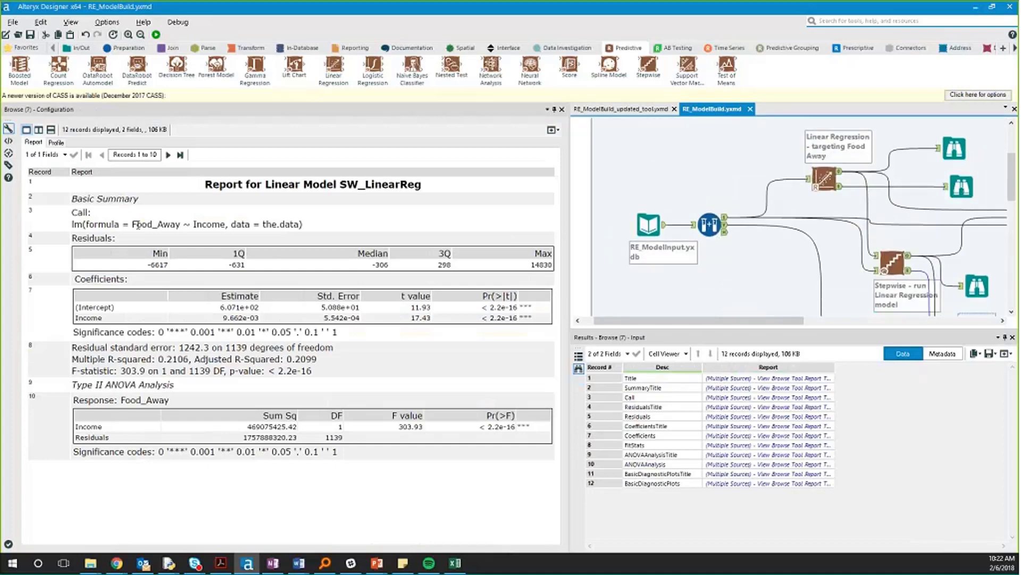
left_click_drag(137, 225, 226, 224)
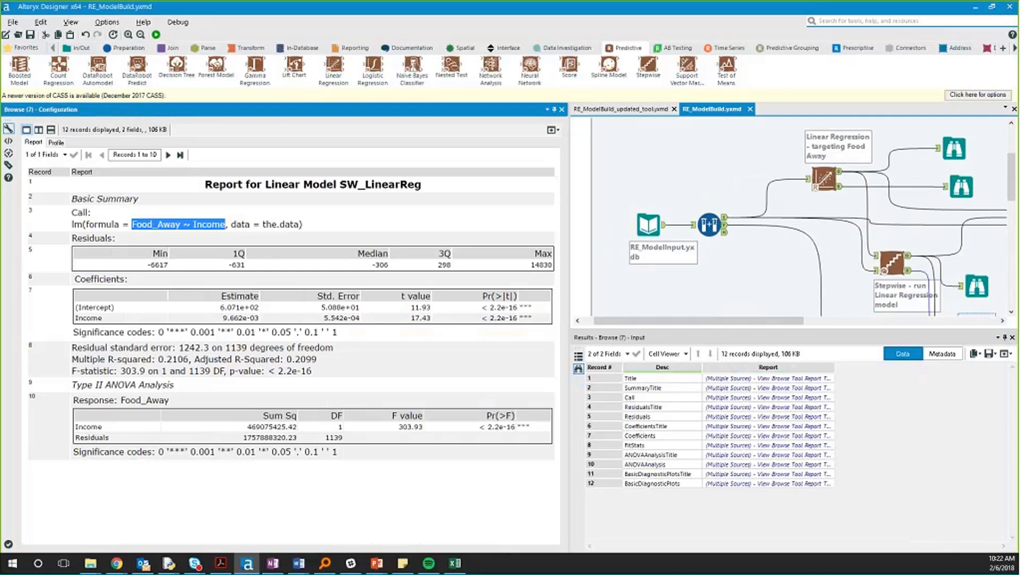
double_click(253, 318)
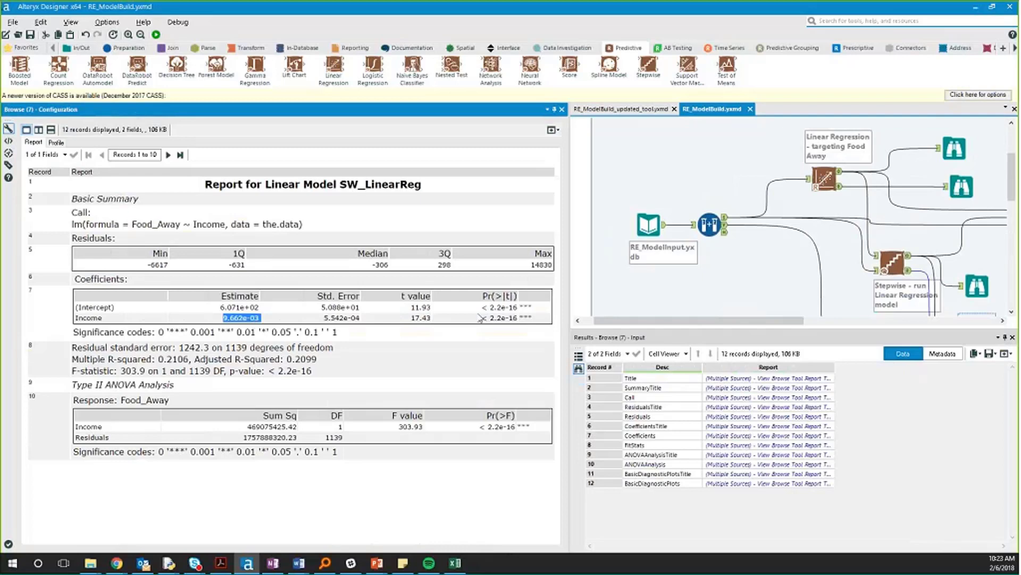
left_click_drag(482, 318, 410, 318)
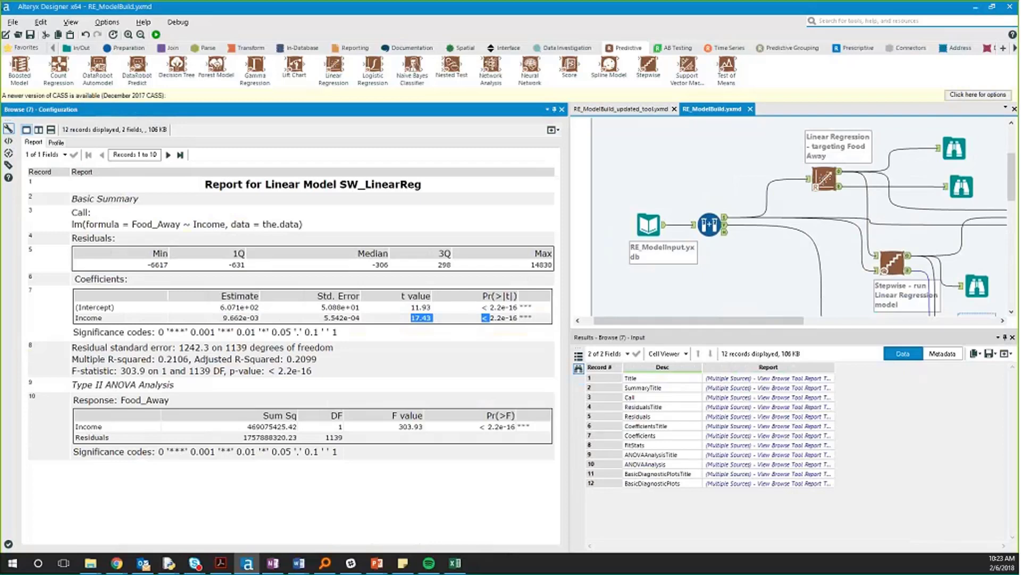
Open the LinearReg model's report and highlight its Multiple and Adjusted R-squared values for comparison.
left_click(960, 180)
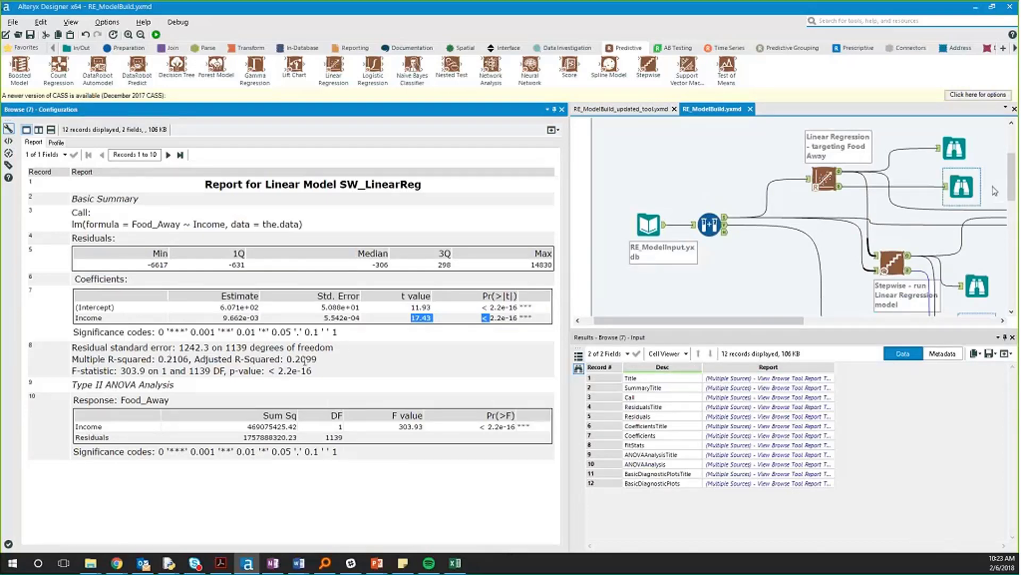
left_click(977, 189)
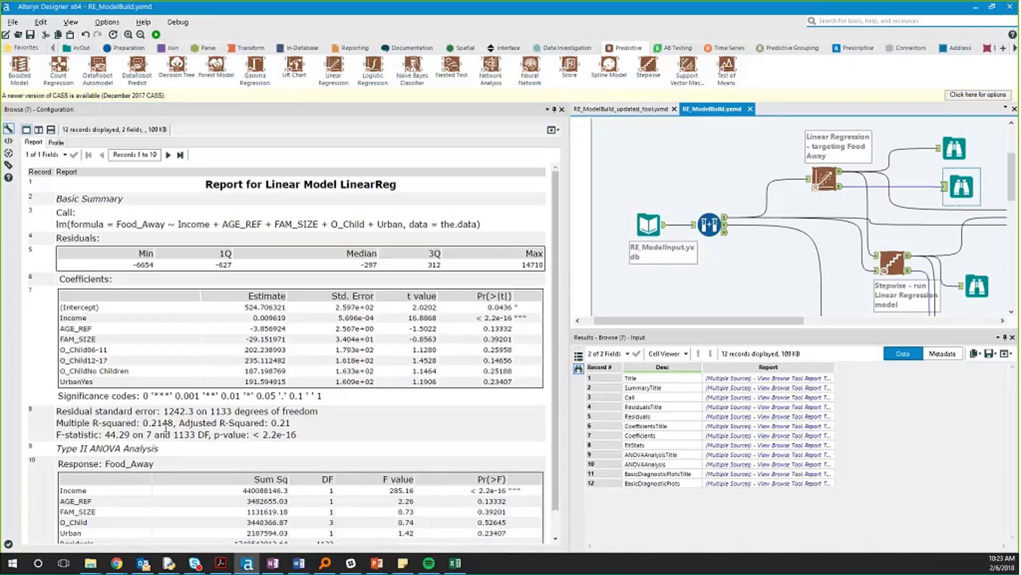
left_click_drag(152, 424, 290, 423)
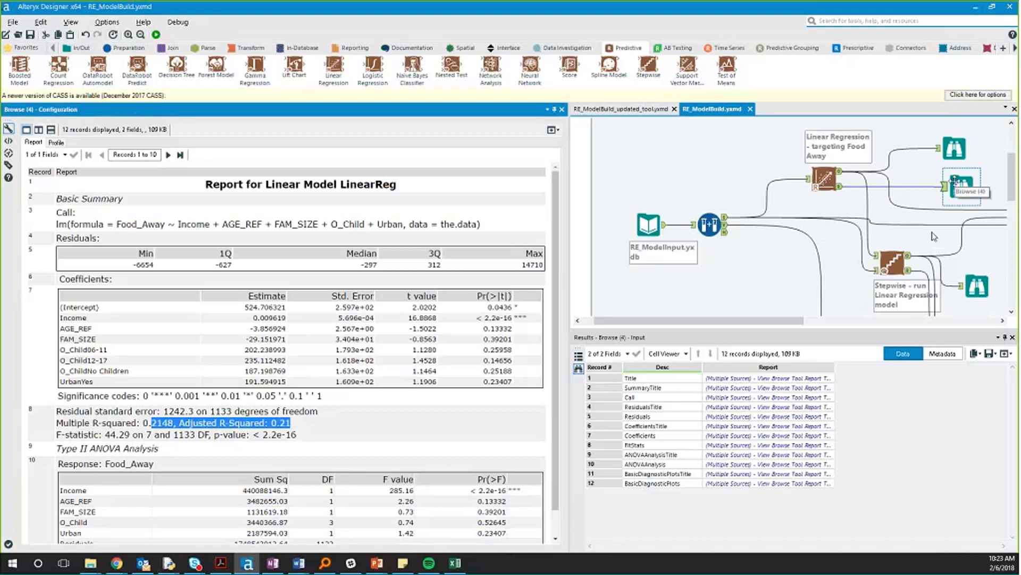
Compare the Stepwise tool's search direction and fit measure settings with the Linear Regression tool's predictor configuration.
left_click(976, 289)
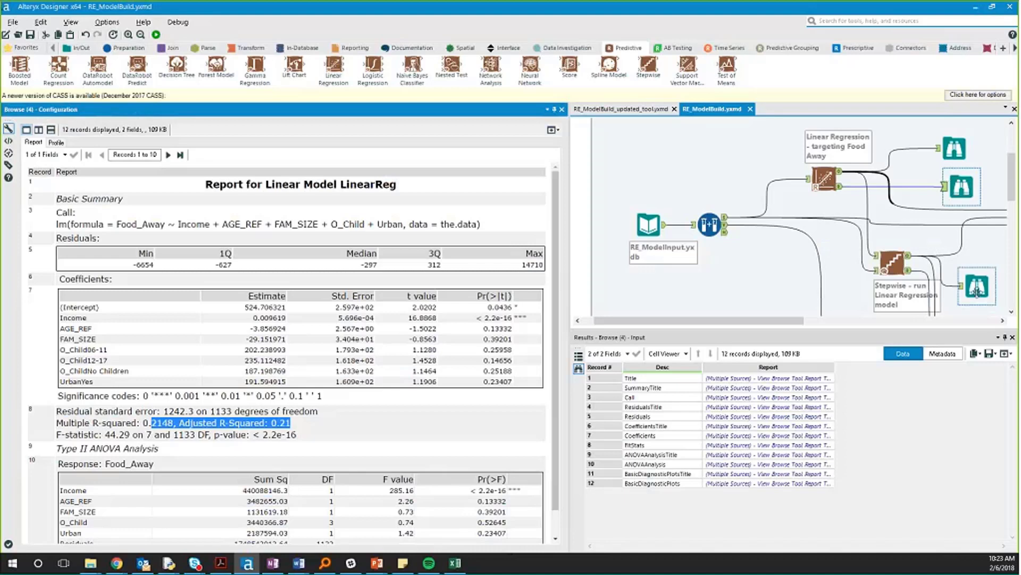
left_click(893, 261)
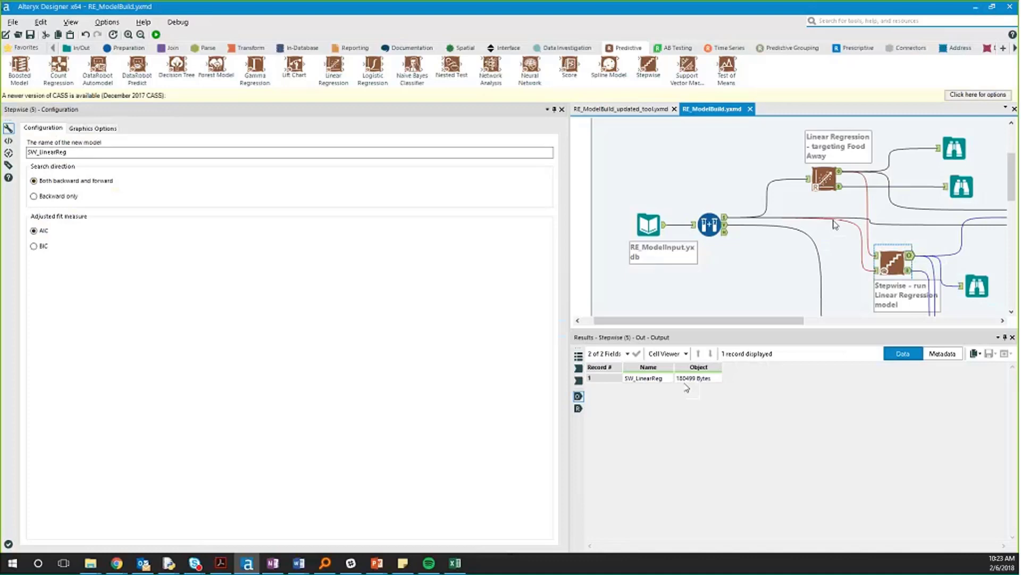
left_click(842, 179)
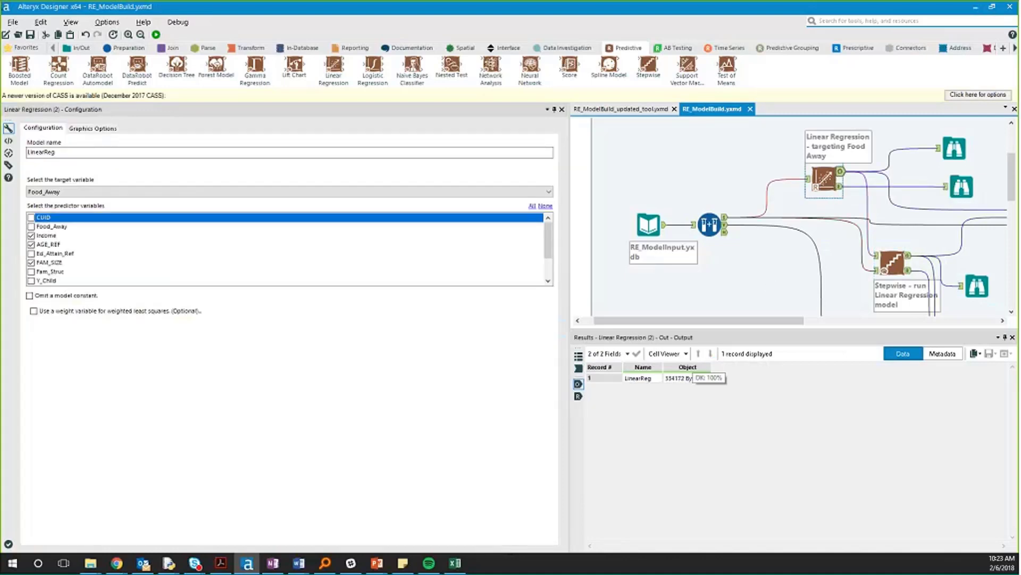
left_click(897, 261)
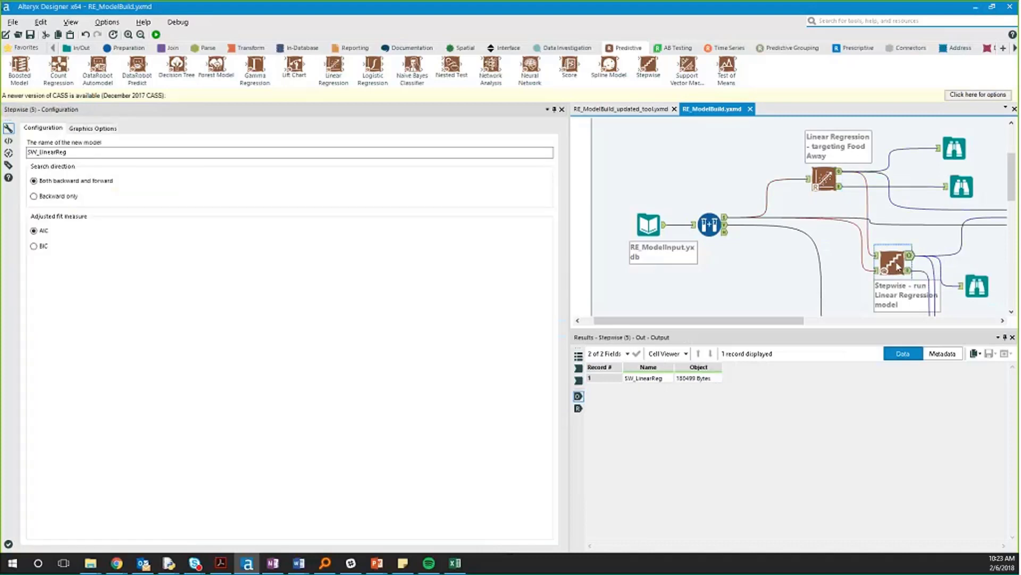
Reopen the stepwise model's report and the Stepwise tool's configuration to review how the model was reduced.
mouse_move(977, 286)
left_mouse_down()
mouse_move(992, 287)
mouse_move(979, 314)
mouse_move(976, 267)
left_mouse_up()
left_click(977, 268)
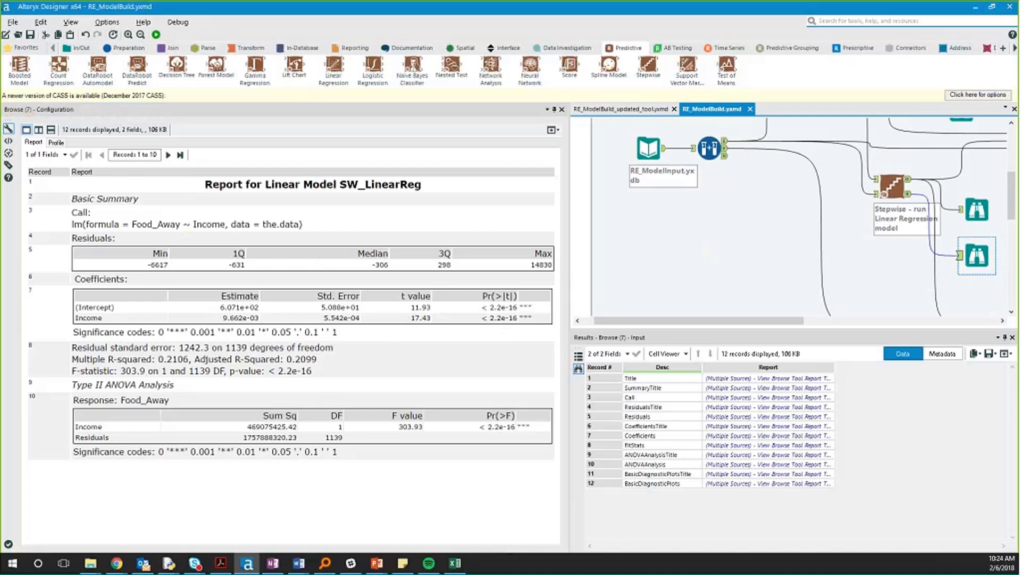
left_click_drag(809, 321, 875, 270)
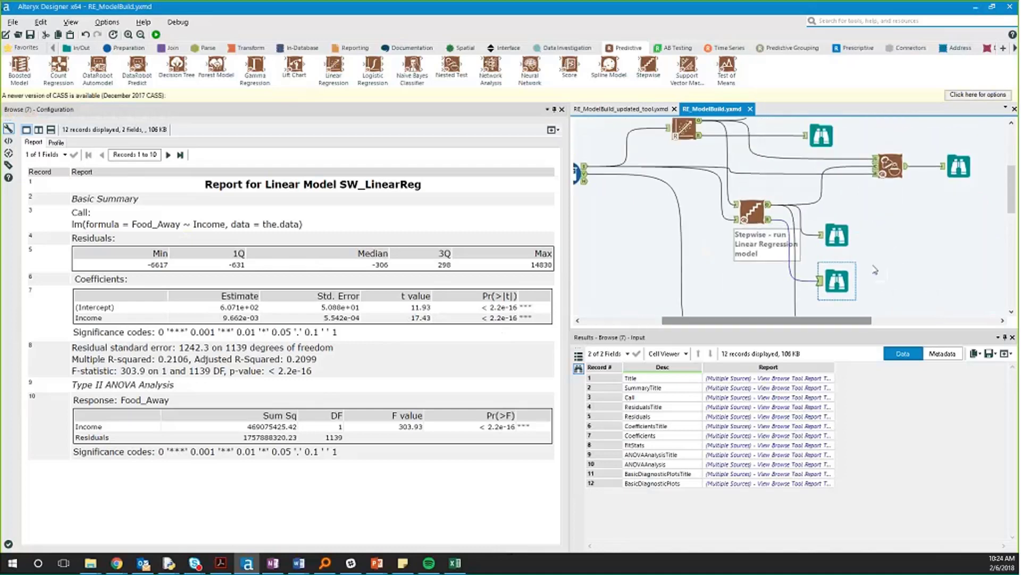
scroll(875, 270, "up", 2)
scroll(875, 270, "down", 1)
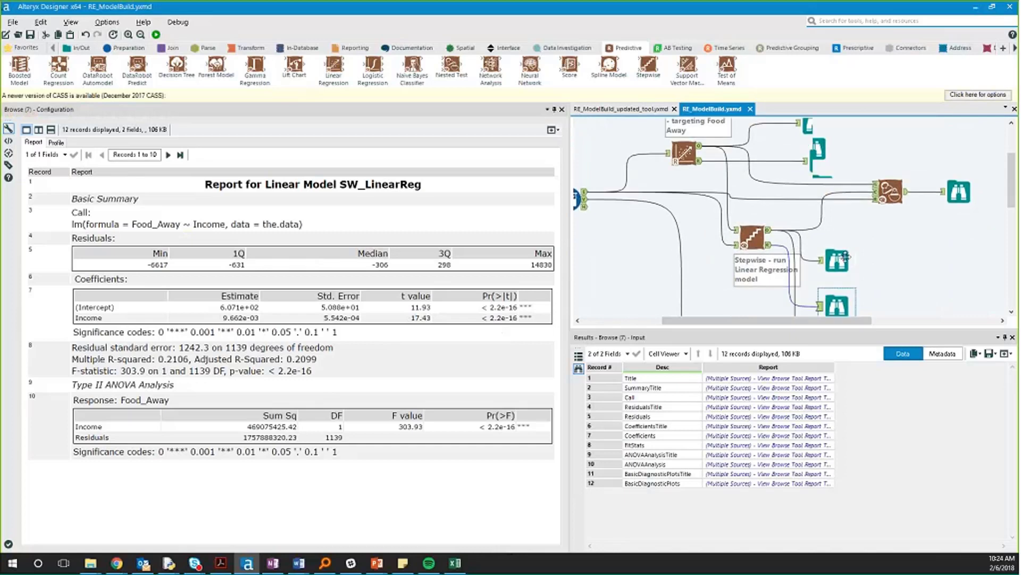
left_click(771, 234)
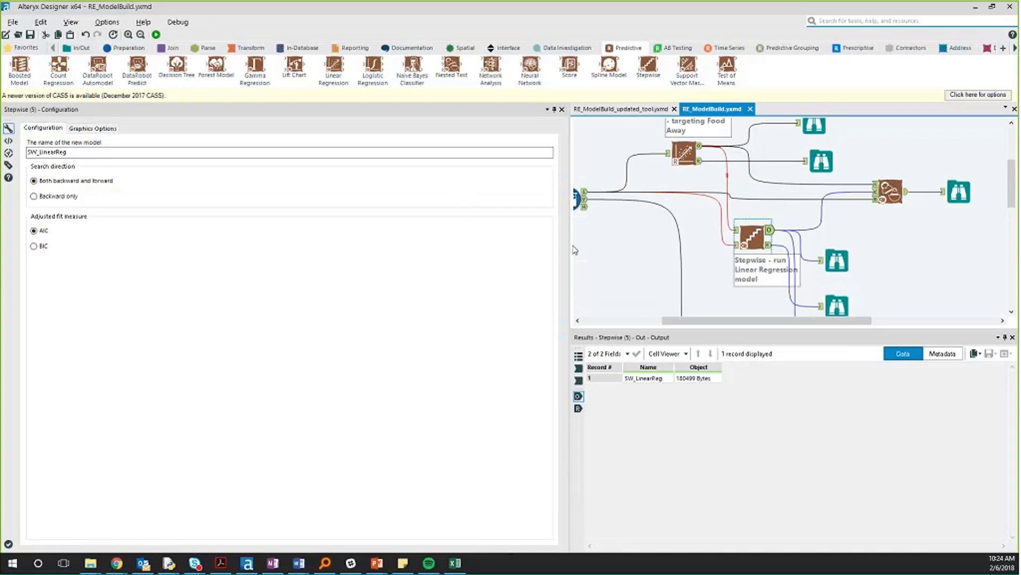
In the RE_ModelBuild_updated_tool workflow, enable regularized regression in the Linear Regression tool's model customization options.
left_click(625, 113)
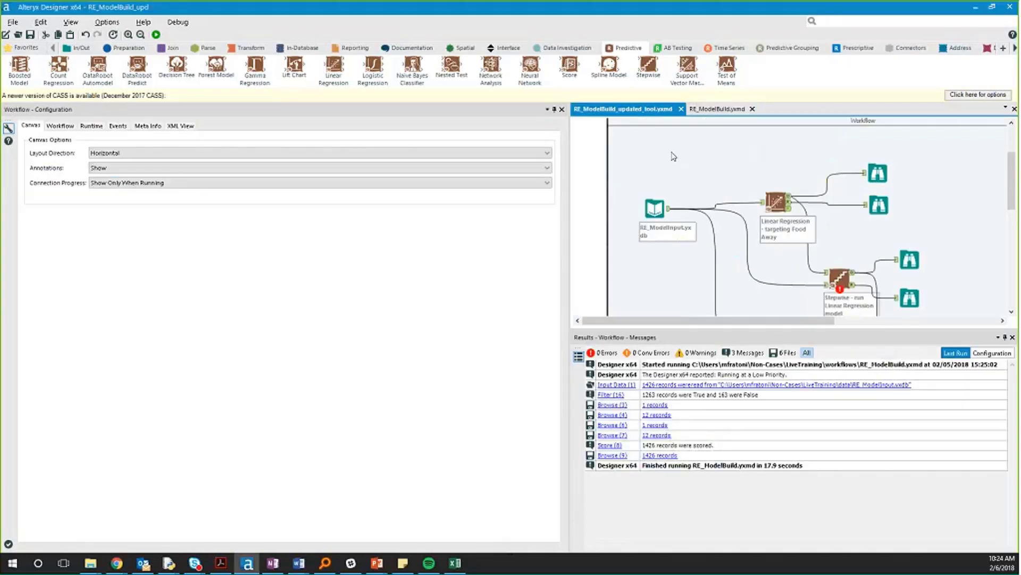
left_click(775, 202)
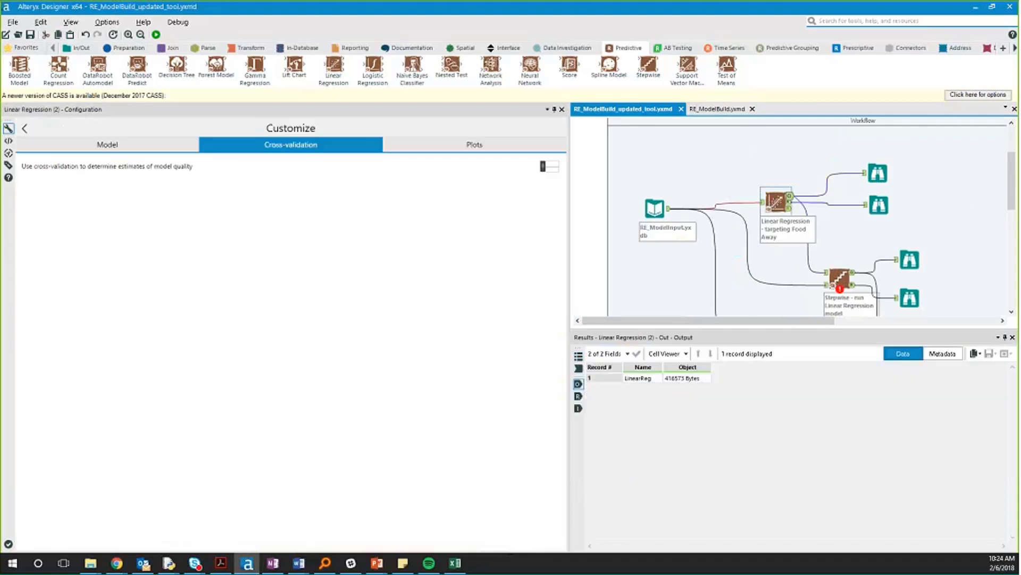
left_click(121, 146)
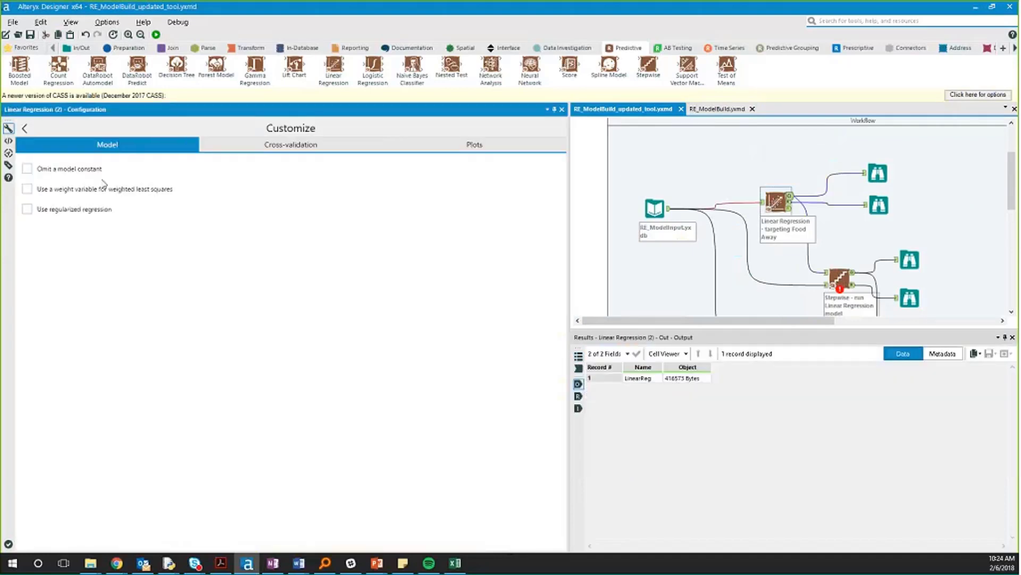
left_click(80, 209)
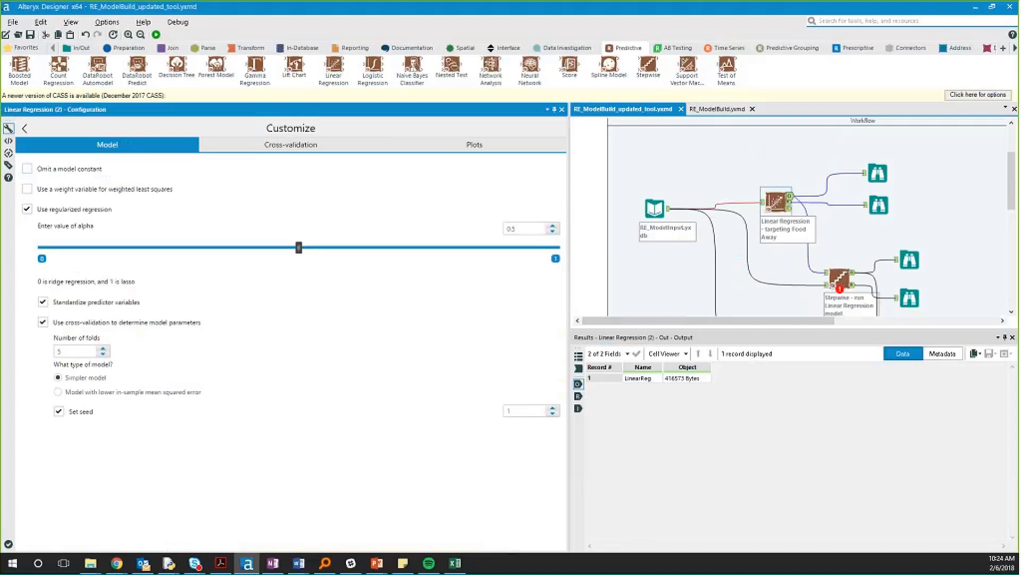
Return to the RE_ModelBuild workflow and review all predictor variables selected in the Linear Regression tool.
left_click(703, 111)
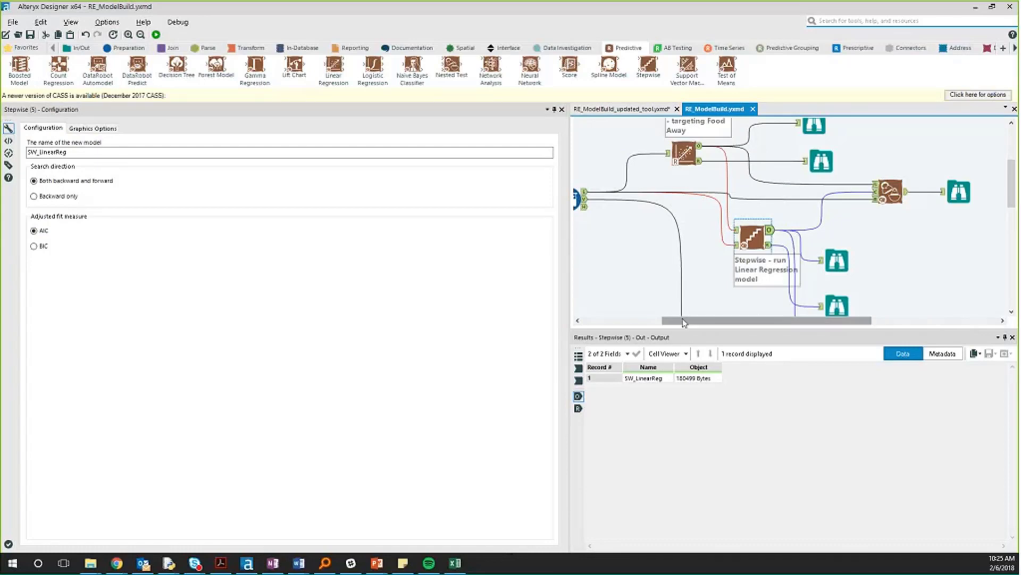
left_click_drag(766, 320, 750, 321)
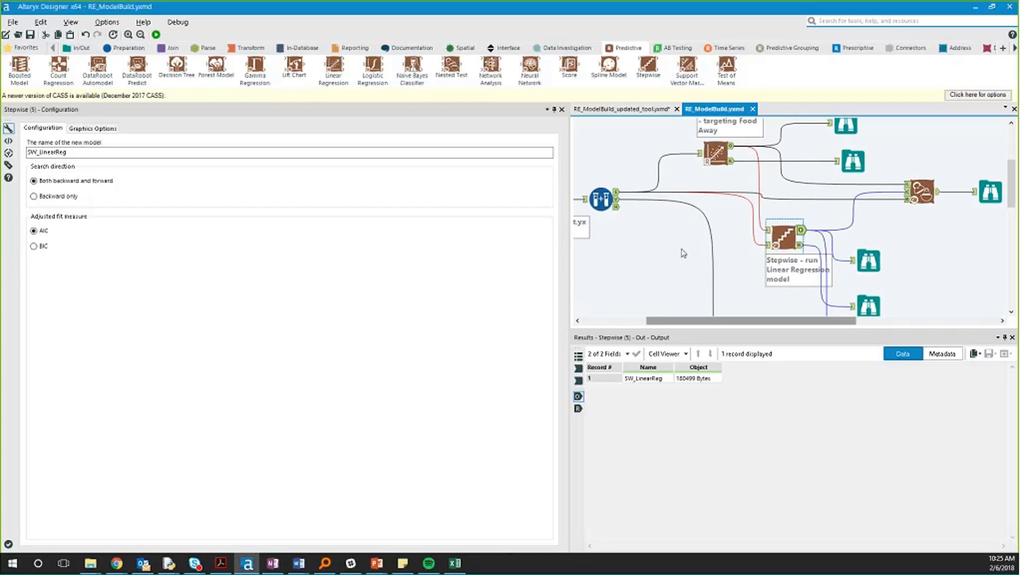
left_click(713, 154)
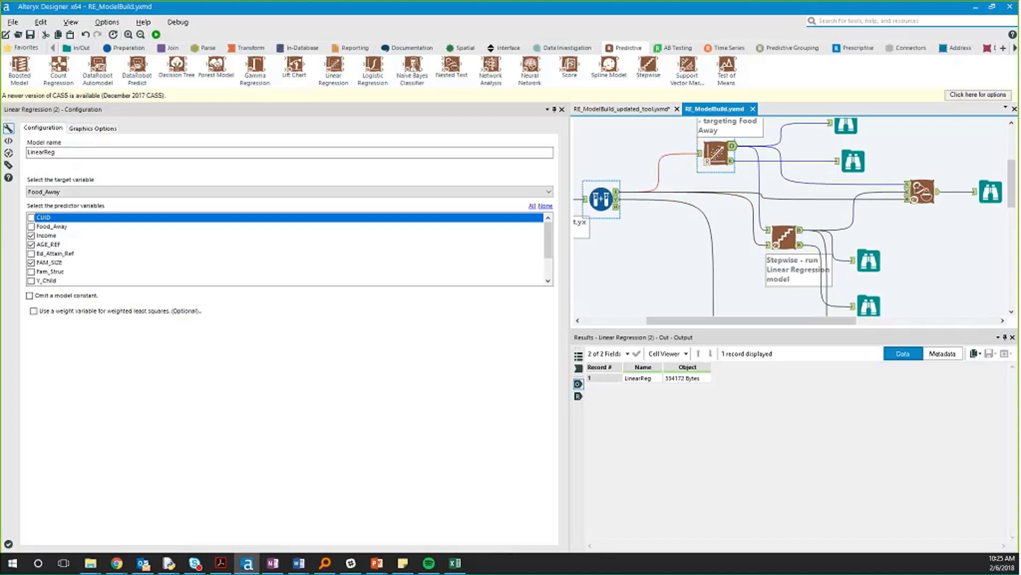
scroll(45, 266, "down", 2)
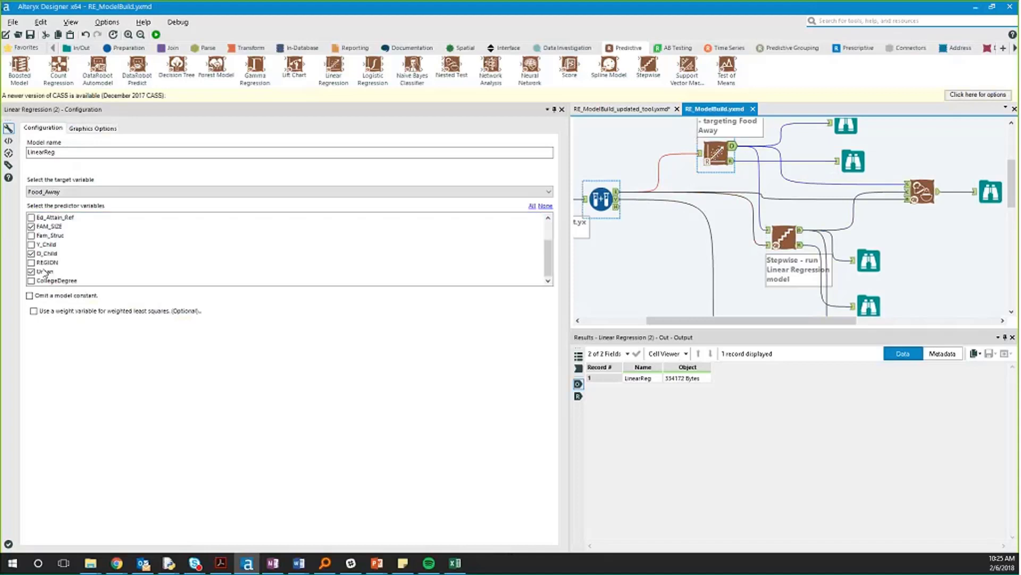
scroll(45, 272, "up", 2)
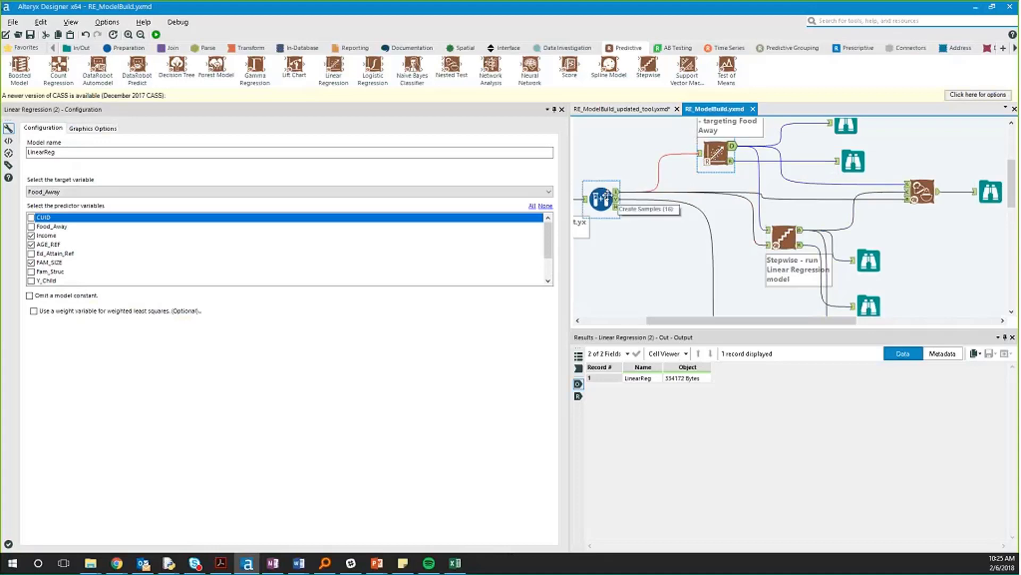
Compare the record count of the Create Samples estimation output with that of the RE_ModelInput.yxdb input data.
left_click(618, 195)
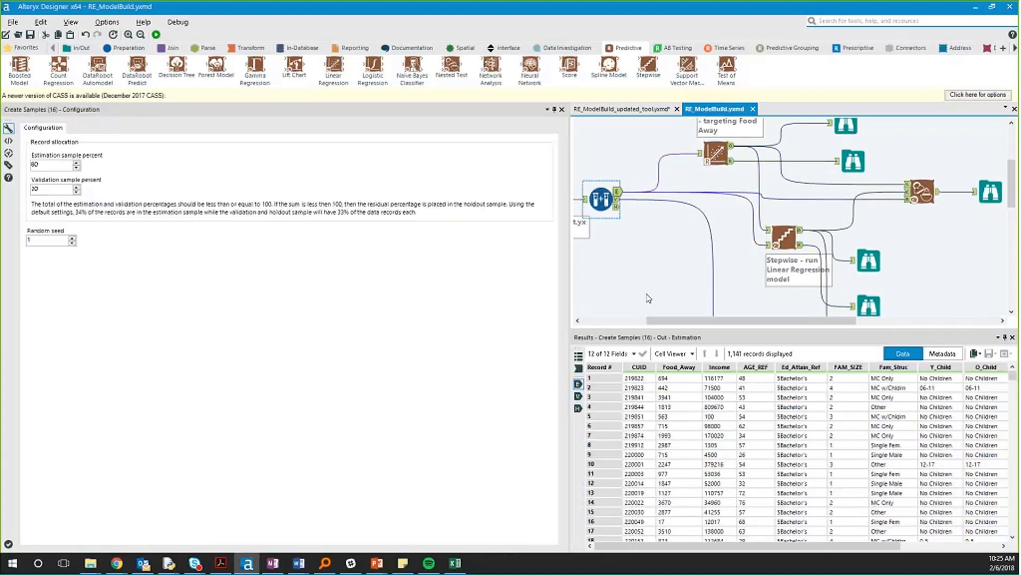
scroll(633, 282, "left", 3)
left_click(628, 202)
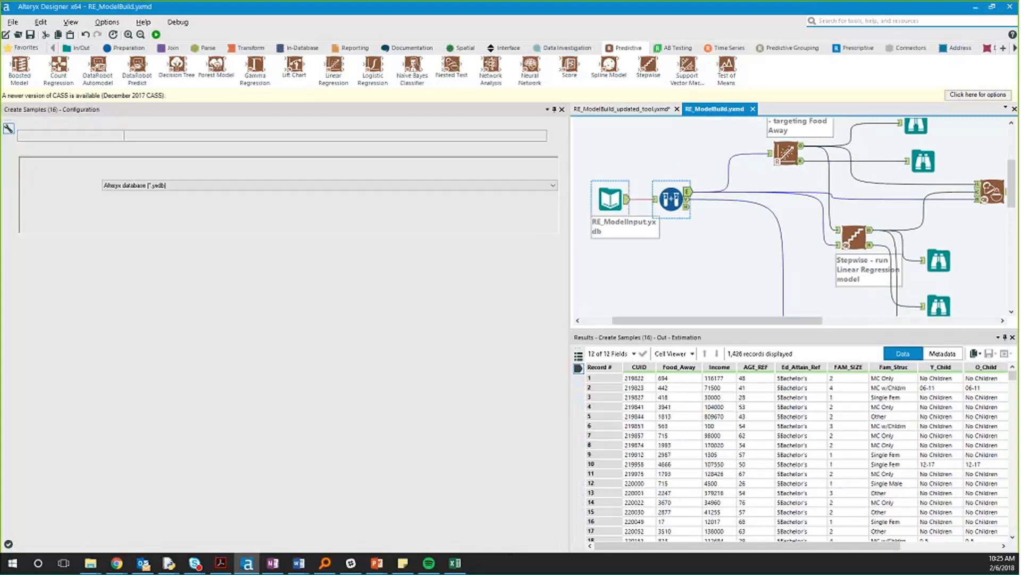
mouse_move(715, 324)
left_mouse_down()
mouse_move(704, 325)
mouse_move(713, 330)
left_mouse_up()
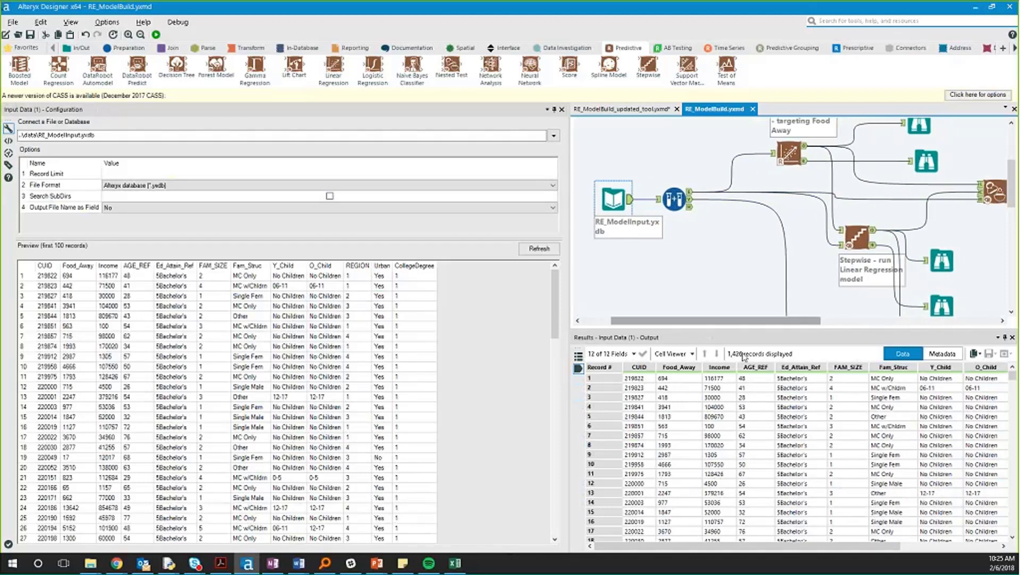
Recheck the Create Samples split percentages and the Linear Regression tool's target, predictors and output model object.
left_click(684, 209)
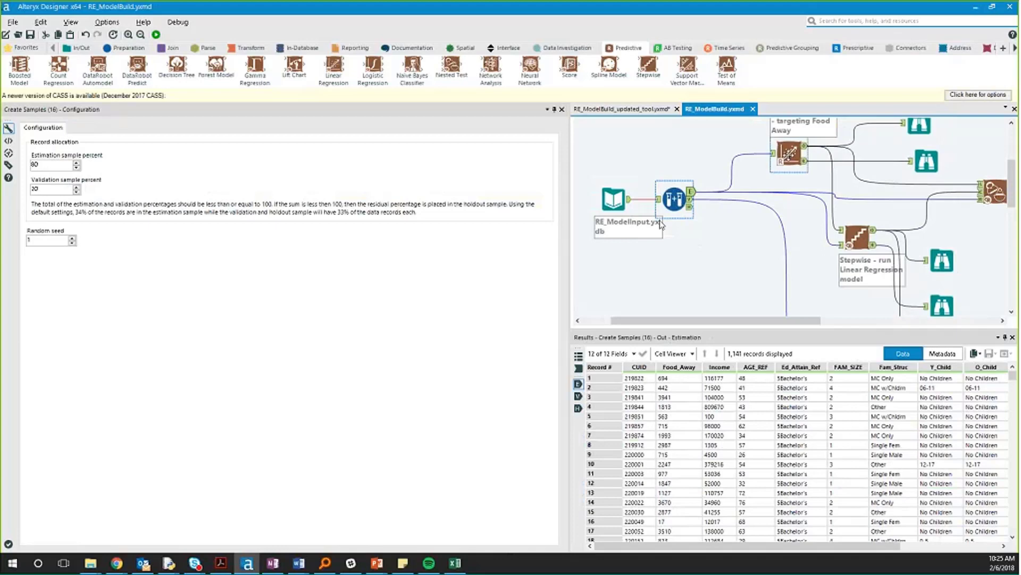
left_click(789, 154)
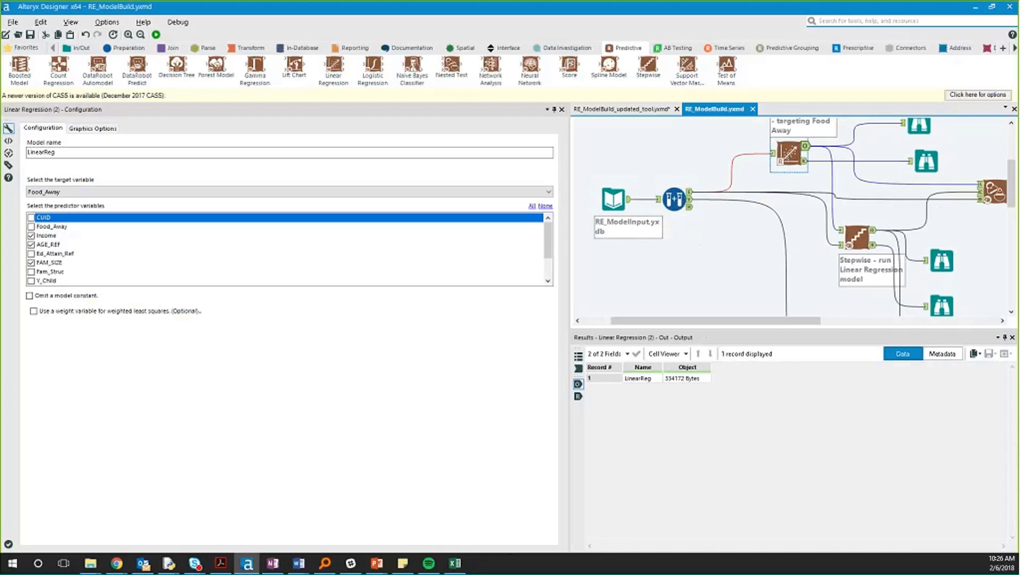
left_click_drag(733, 321, 778, 333)
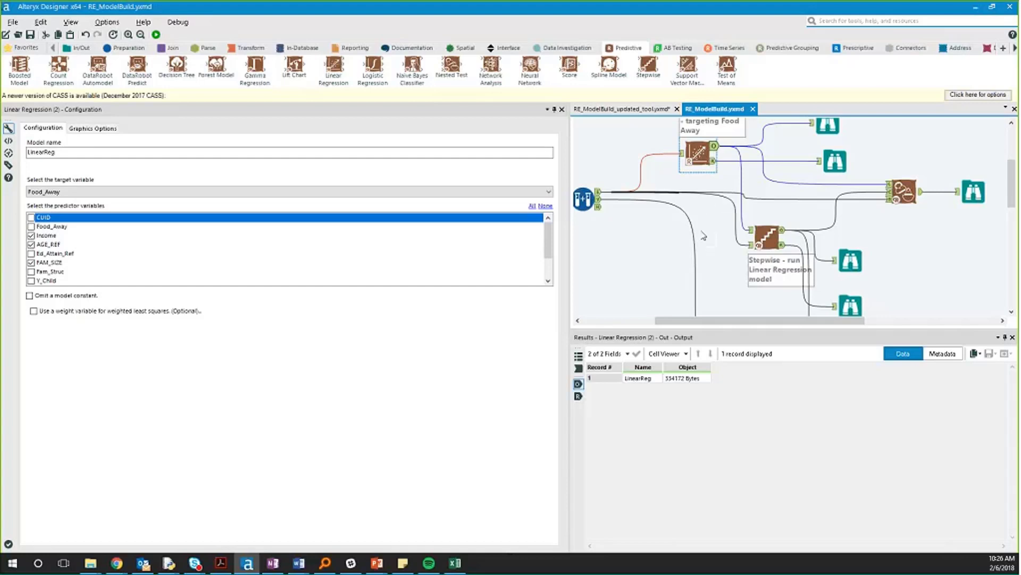
Set the random seed of the Create Samples tool to 1.
left_click(586, 202)
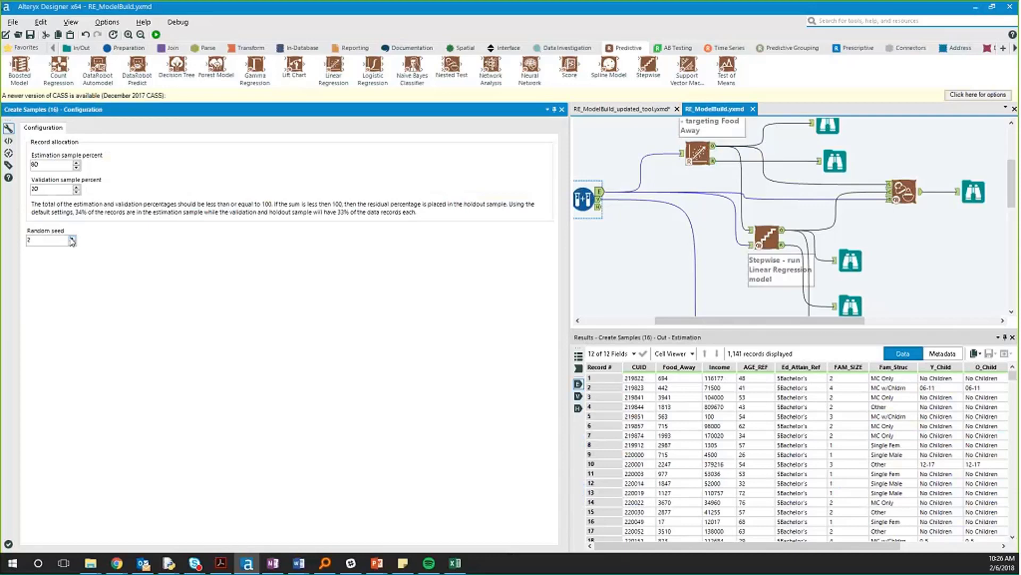
left_click(73, 243)
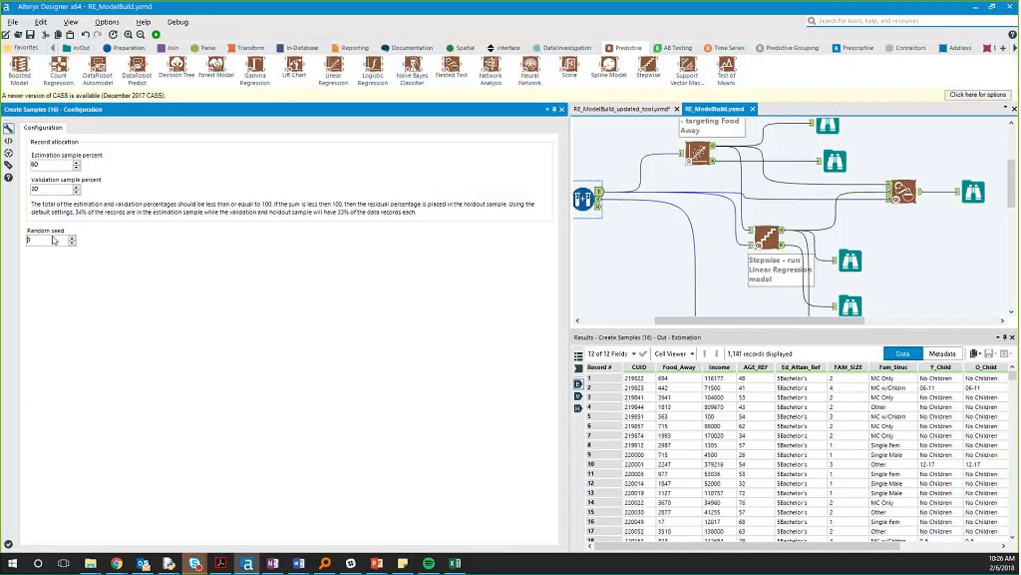
left_click(72, 238)
key("BackSpace")
type("1")
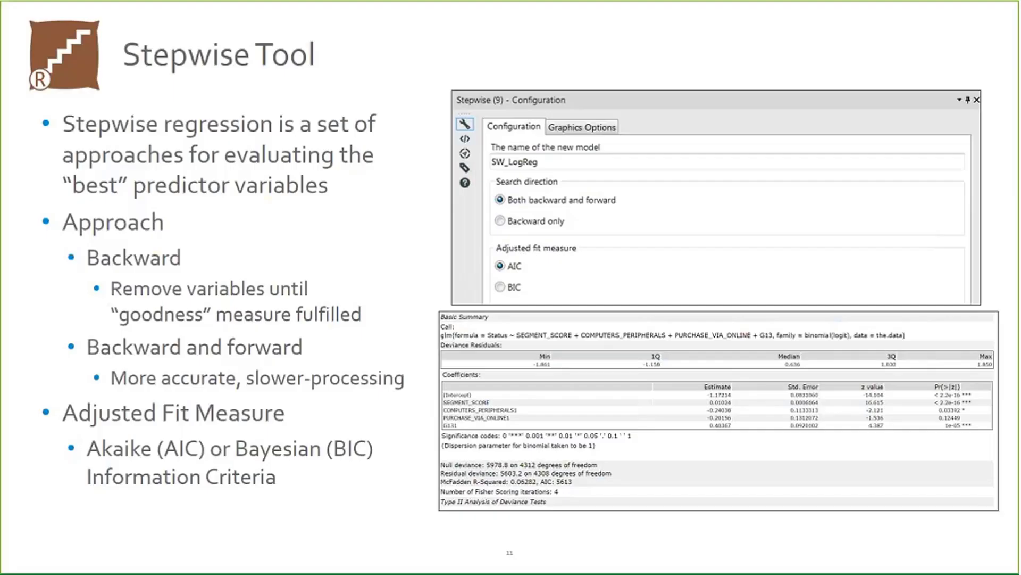
Advance the slideshow to the Nested Test slide, and examine the Nested Test tool's report back in Alteryx Designer.
left_click(280, 250)
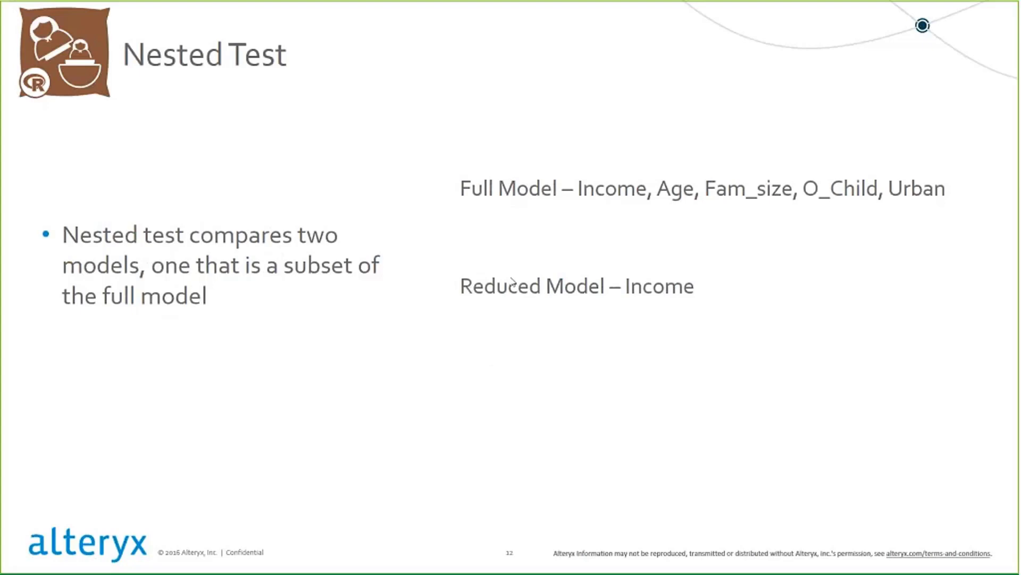
key("alt+Tab")
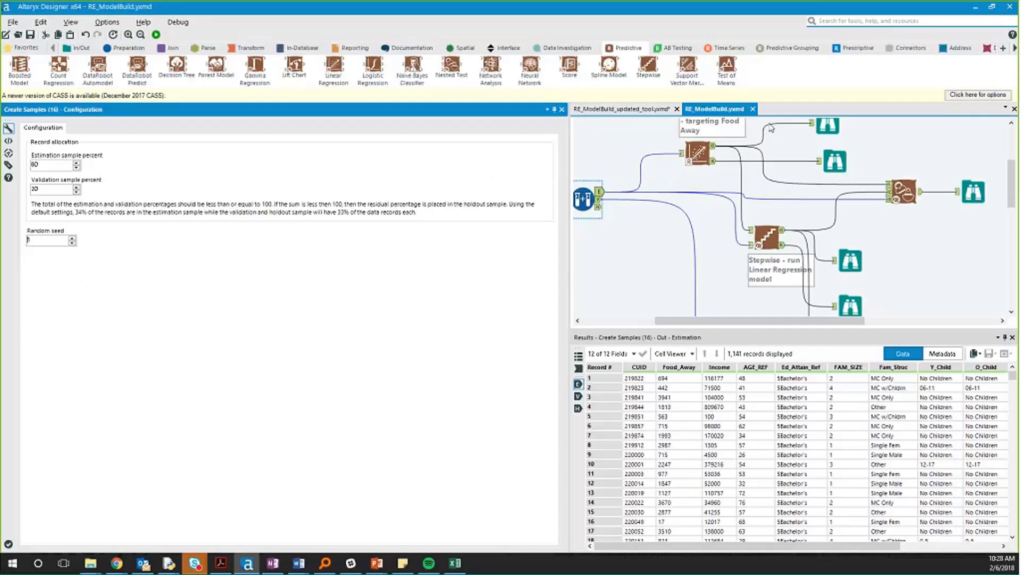
left_click(905, 186)
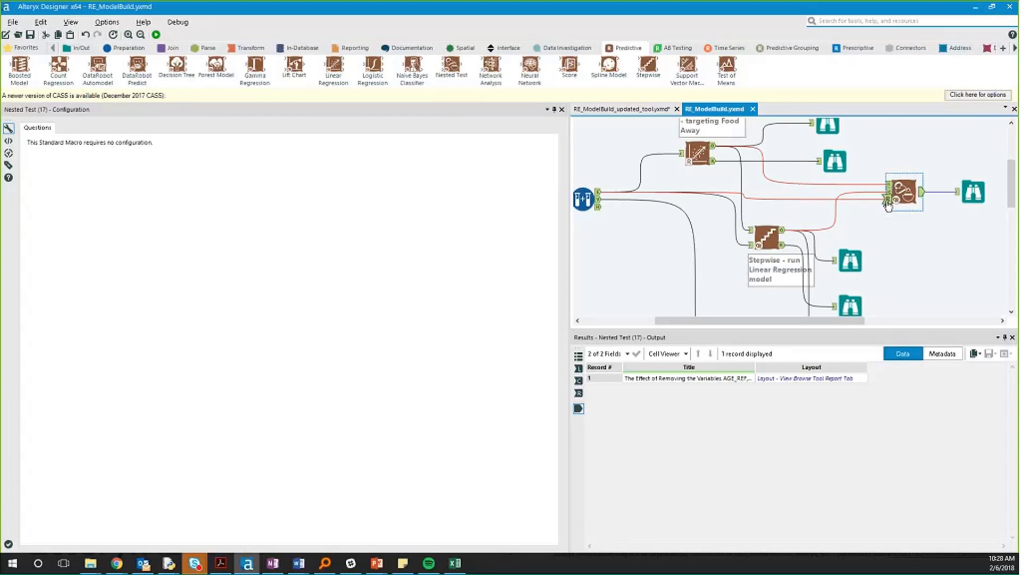
left_click(974, 192)
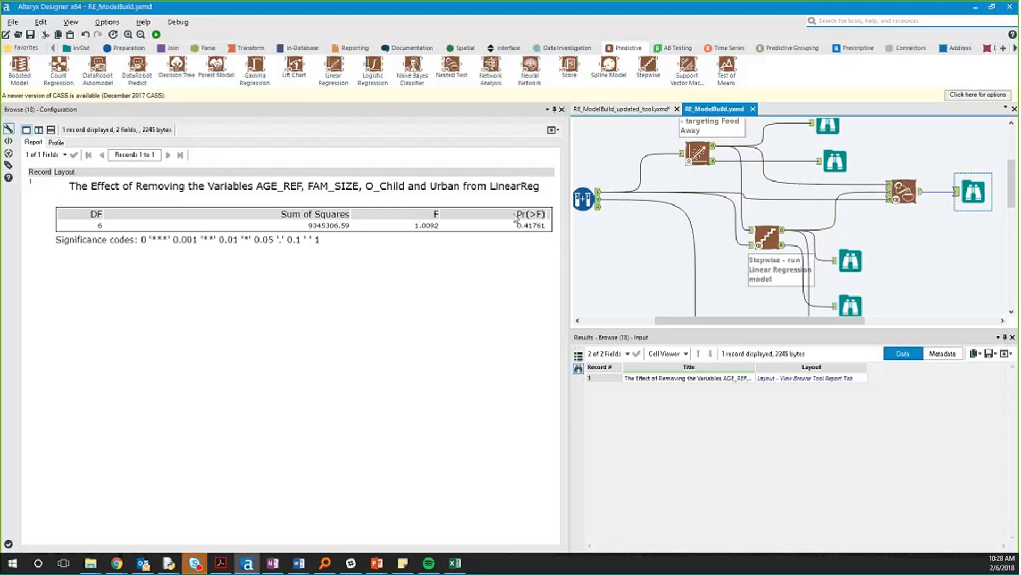
Review the Stepwise tool's search direction, adjusted fit measure and output model object.
scroll(772, 208, "down", 5)
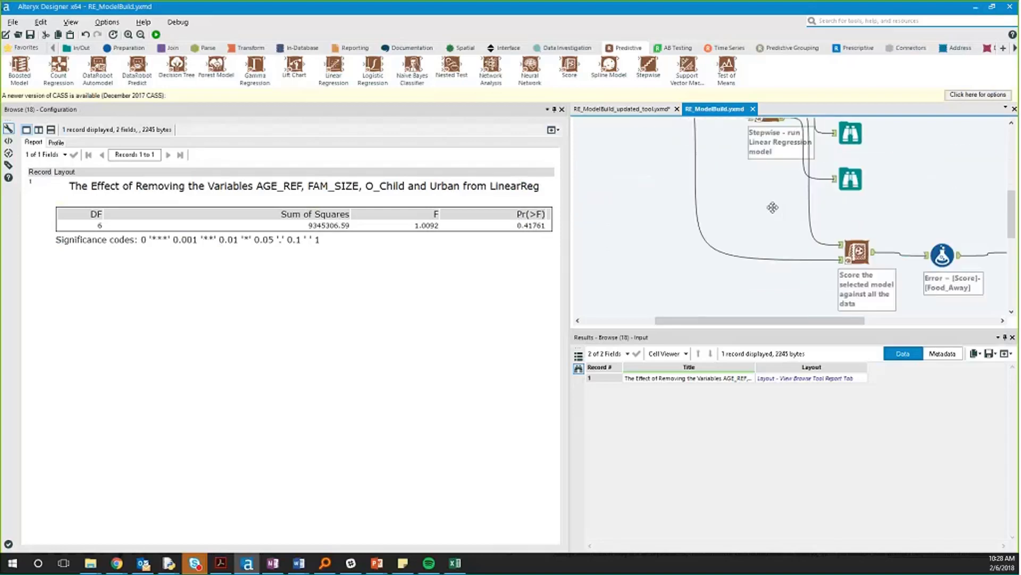
scroll(772, 208, "up", 4)
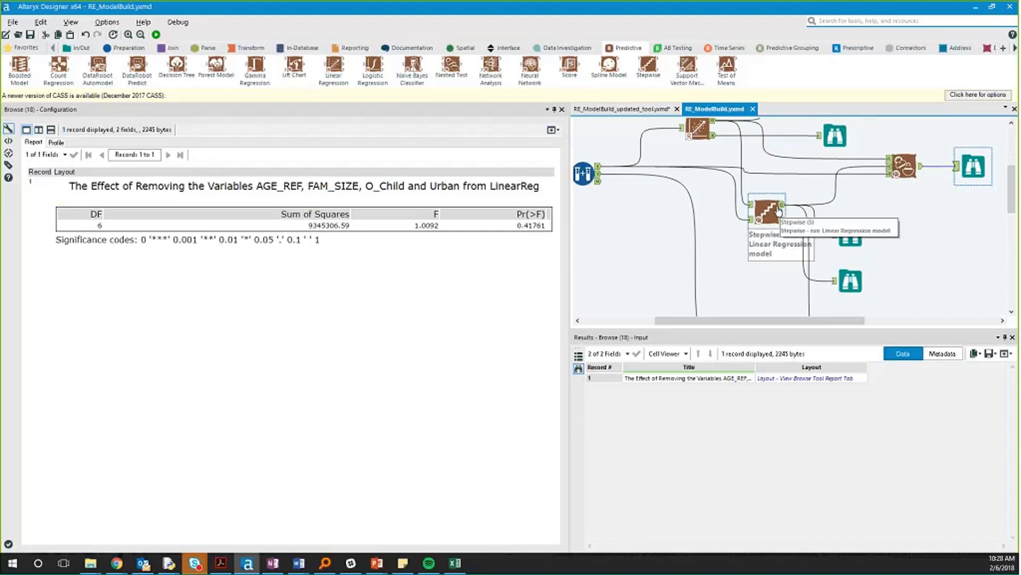
left_click(779, 211)
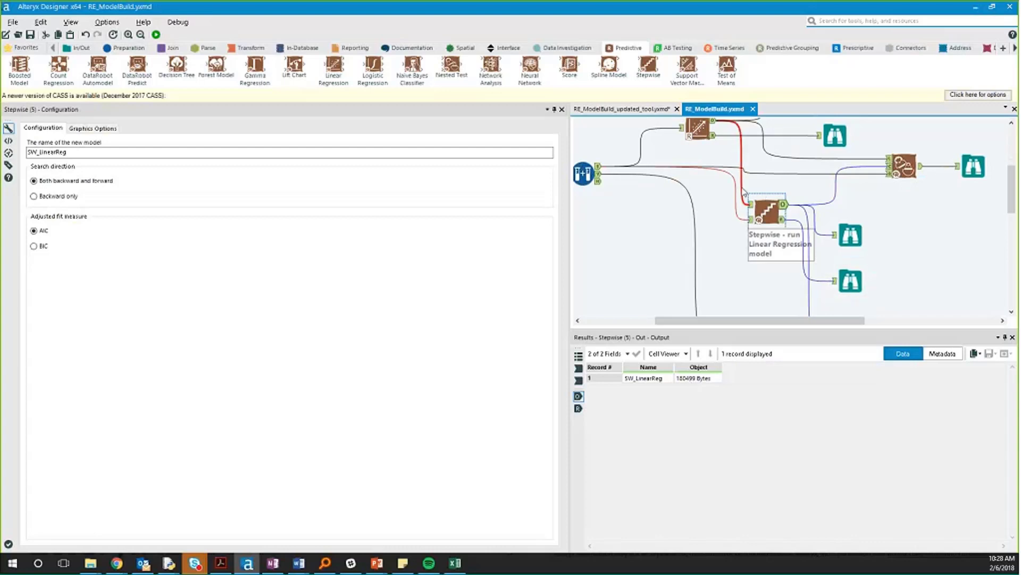
Return from the Score Tool slide to Alteryx Designer and review the Score tool's configuration and output records.
scroll(744, 193, "down", 4)
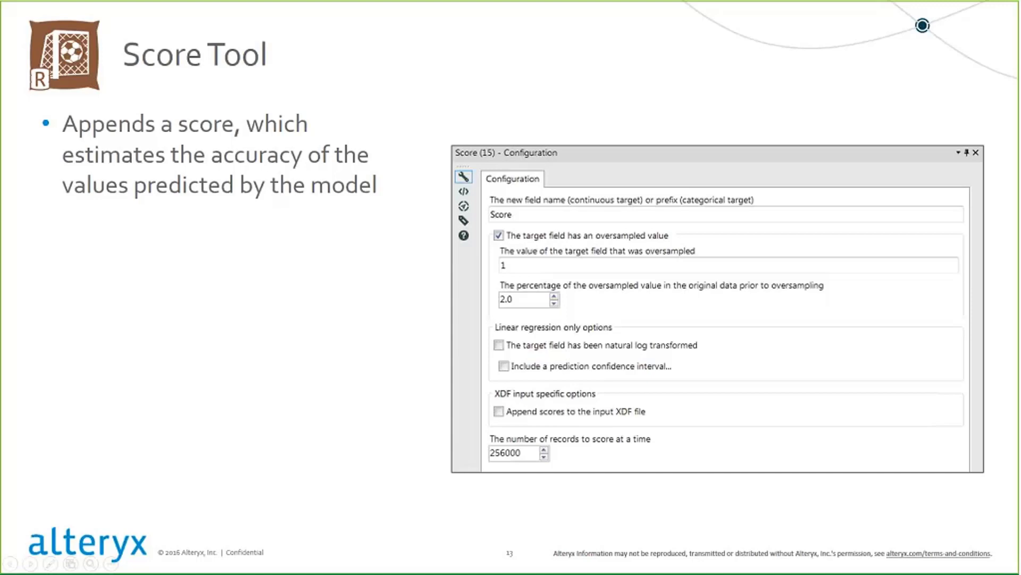
key("alt+Tab")
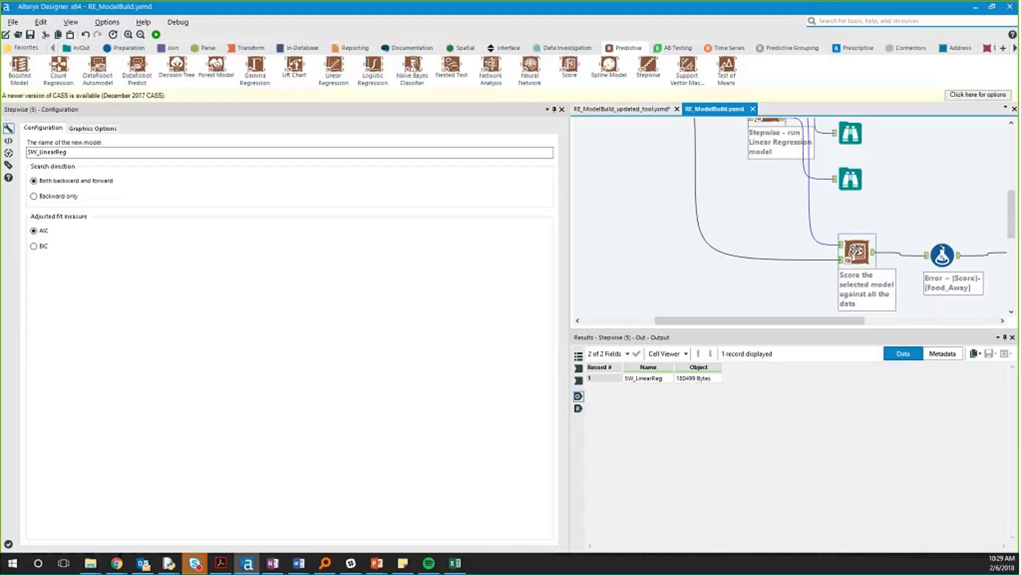
left_click(856, 251)
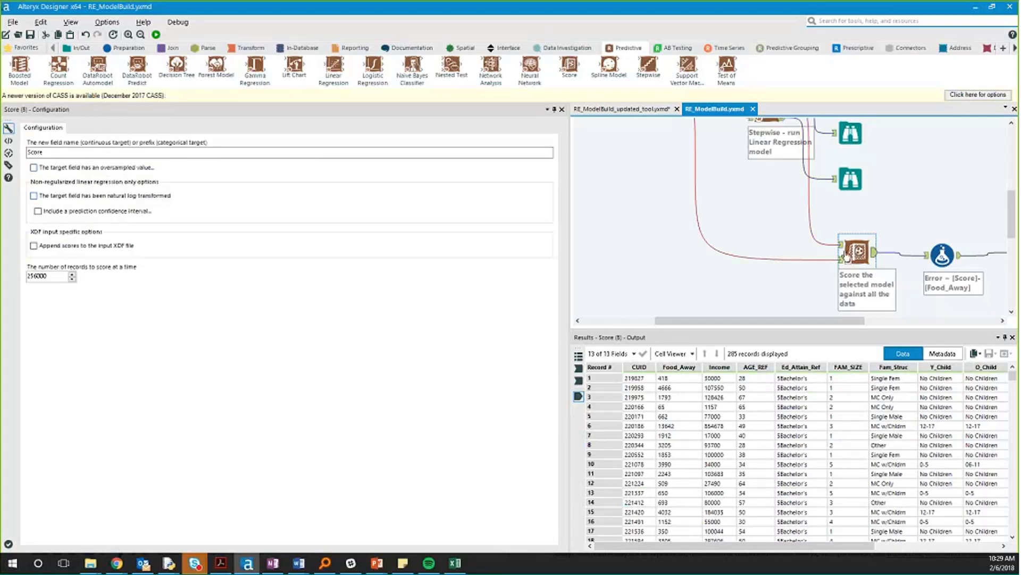
Trace the Score tool's data input back to Create Samples and inspect the validation output records.
scroll(824, 284, "up", 1)
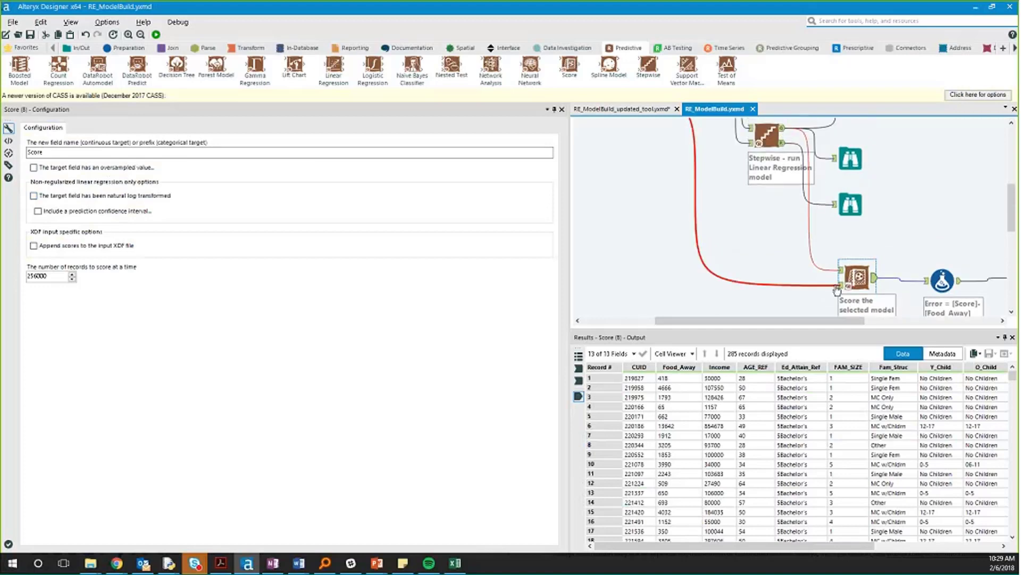
scroll(712, 268, "up", 3)
scroll(711, 268, "up", 1)
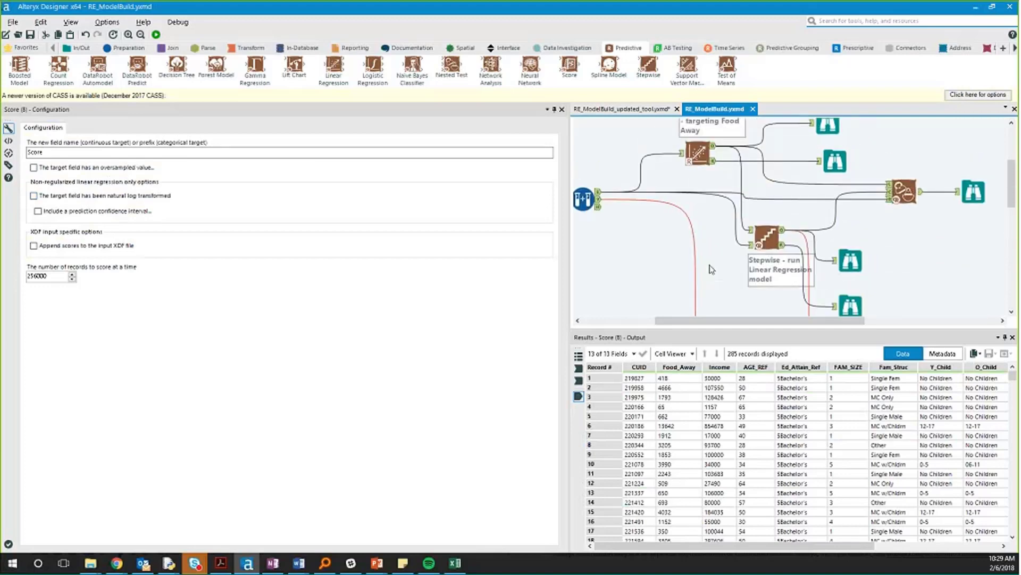
left_click(598, 200)
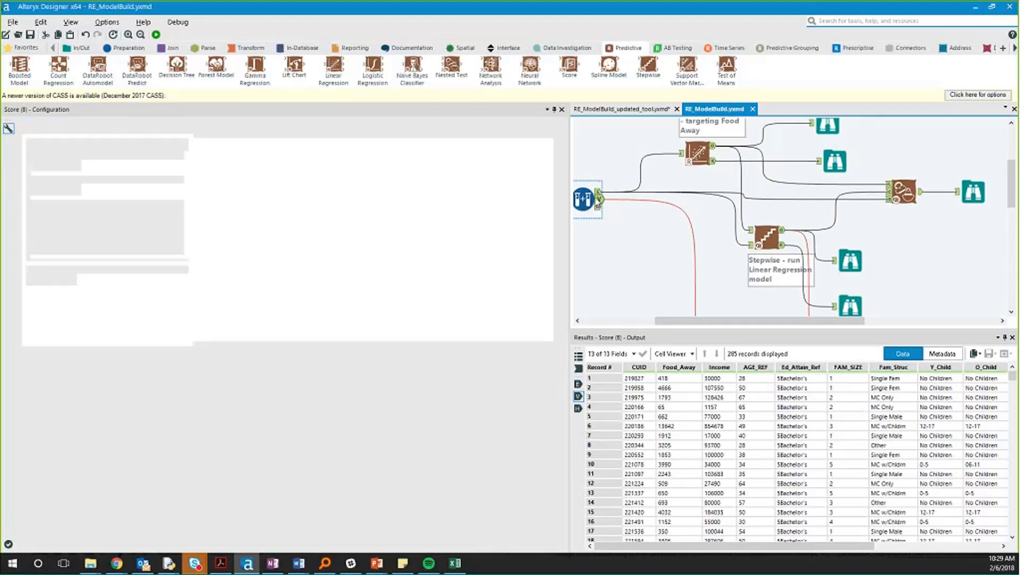
scroll(769, 236, "down", 1)
scroll(770, 235, "down", 4)
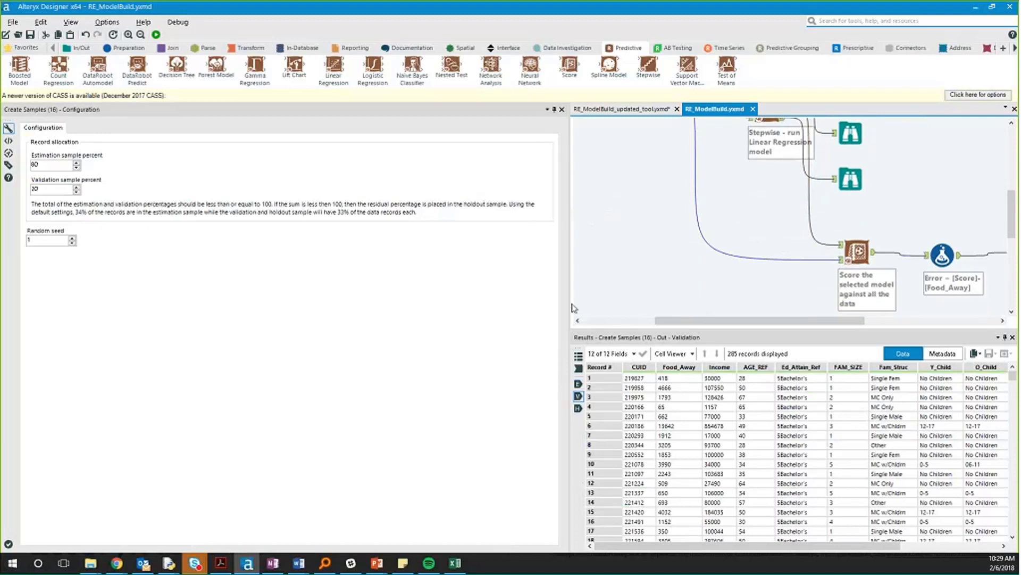
Recheck the Nested Test report on the effect of removing variables from the LinearReg model.
left_click_drag(666, 321, 732, 314)
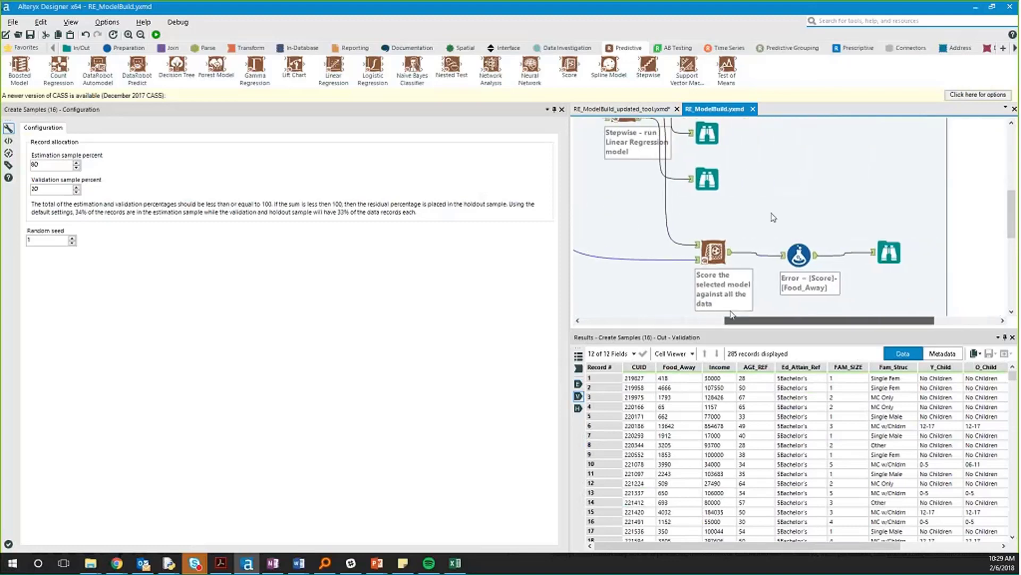
scroll(780, 223, "up", 3)
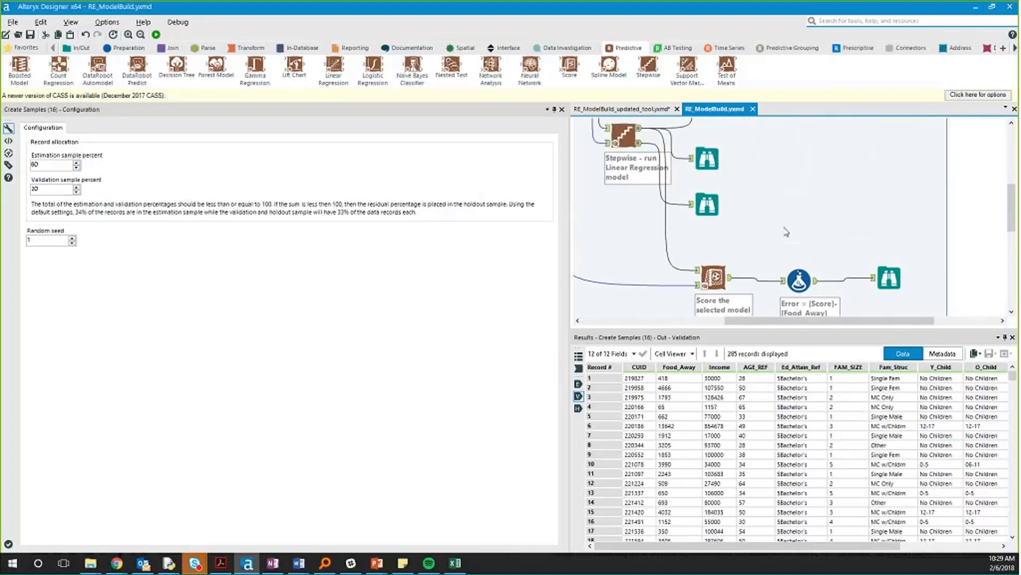
left_click(767, 229)
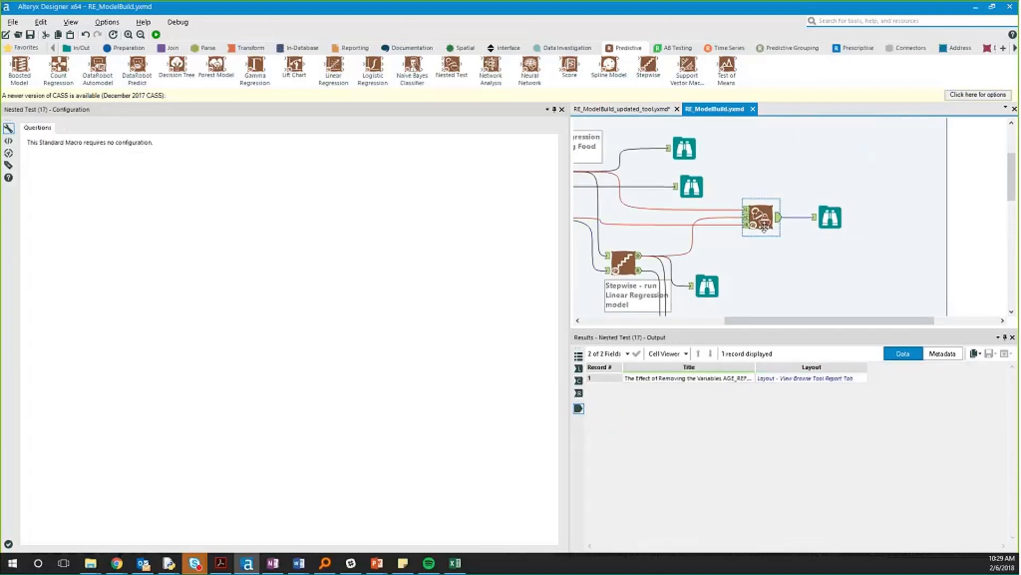
left_click(841, 218)
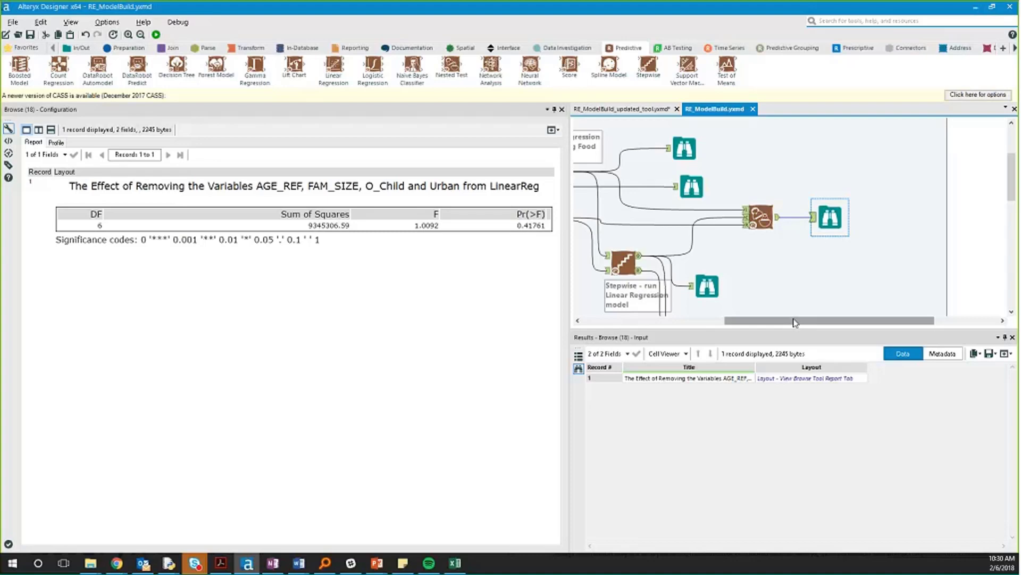
Check the Stepwise model object and compare the LinearReg and SW_LinearReg reports for coefficients and R-squared.
left_click_drag(795, 322, 745, 317)
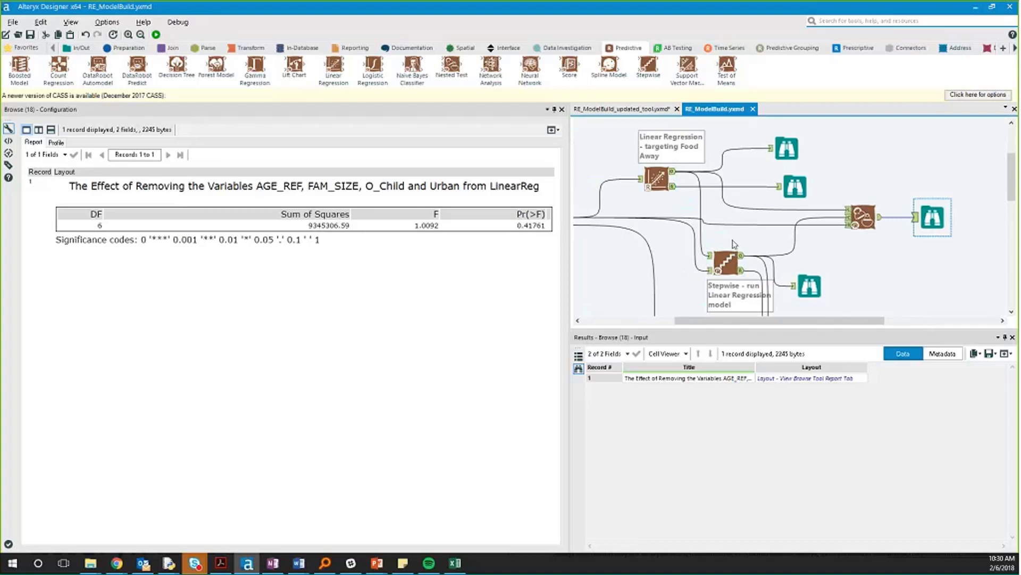
left_click(732, 258)
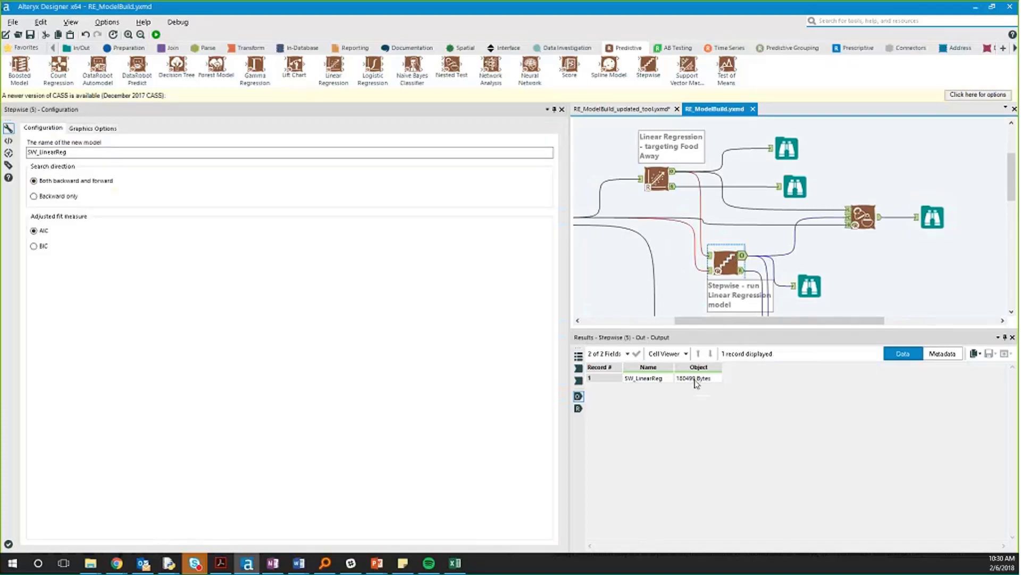
scroll(781, 304, "down", 1)
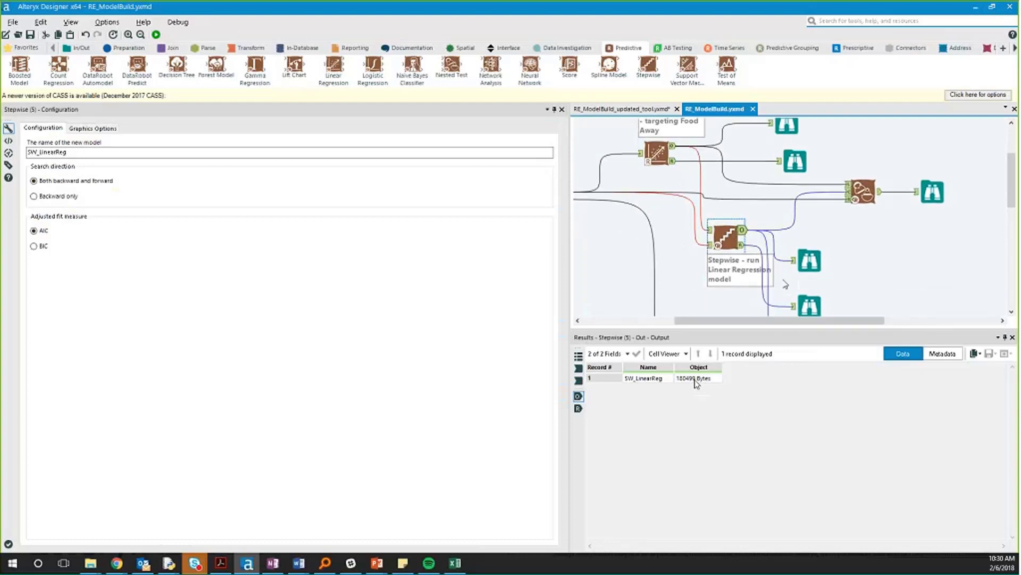
scroll(786, 285, "down", 1)
left_click(795, 137)
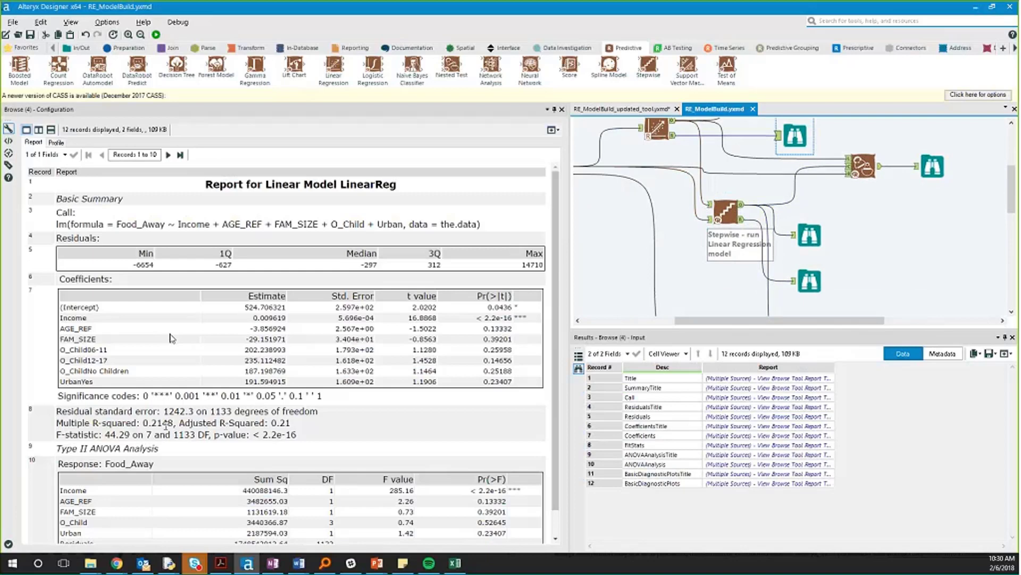
left_click(798, 290)
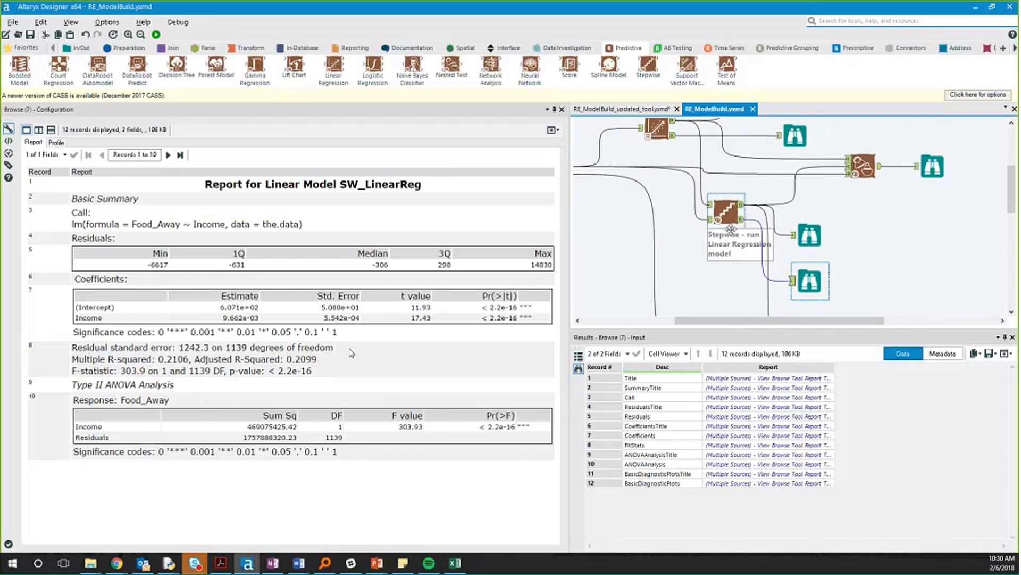
scroll(731, 228, "up", 1)
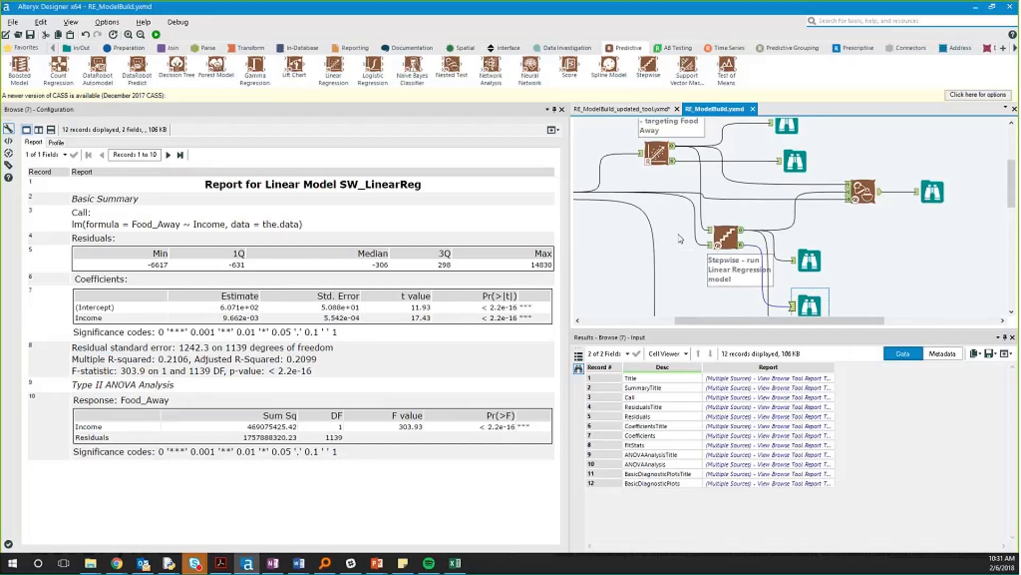
scroll(744, 271, "down", 1)
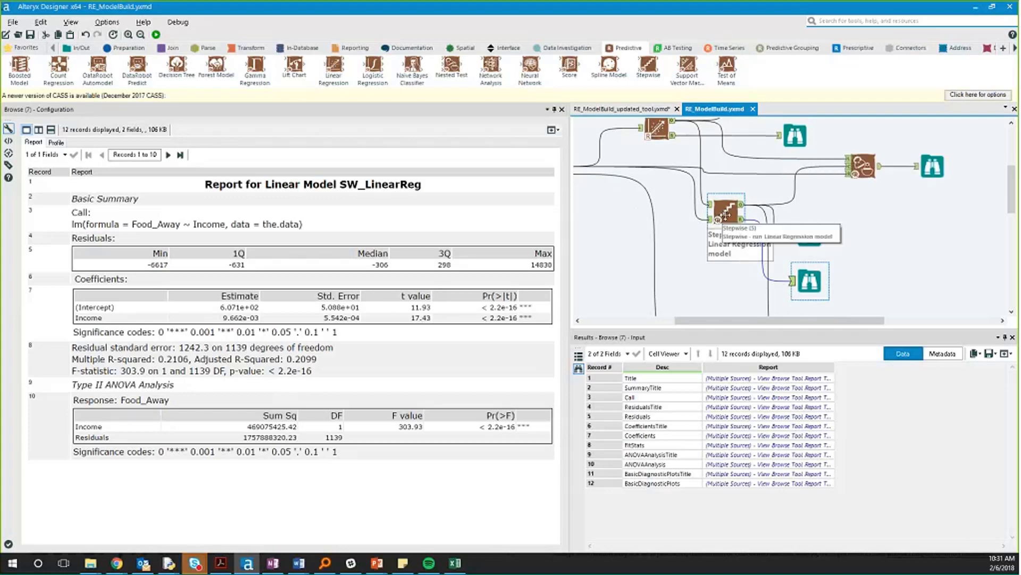
Open the Score tool's output and widen the canvas and results area to examine the predicted values in the Score column.
scroll(823, 314, "down", 5)
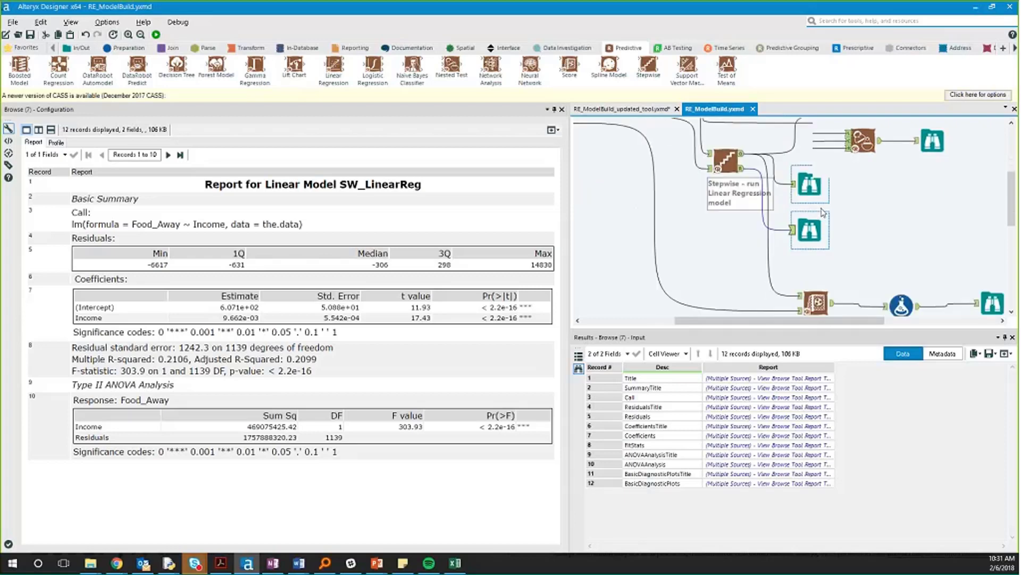
scroll(825, 320, "right", 1)
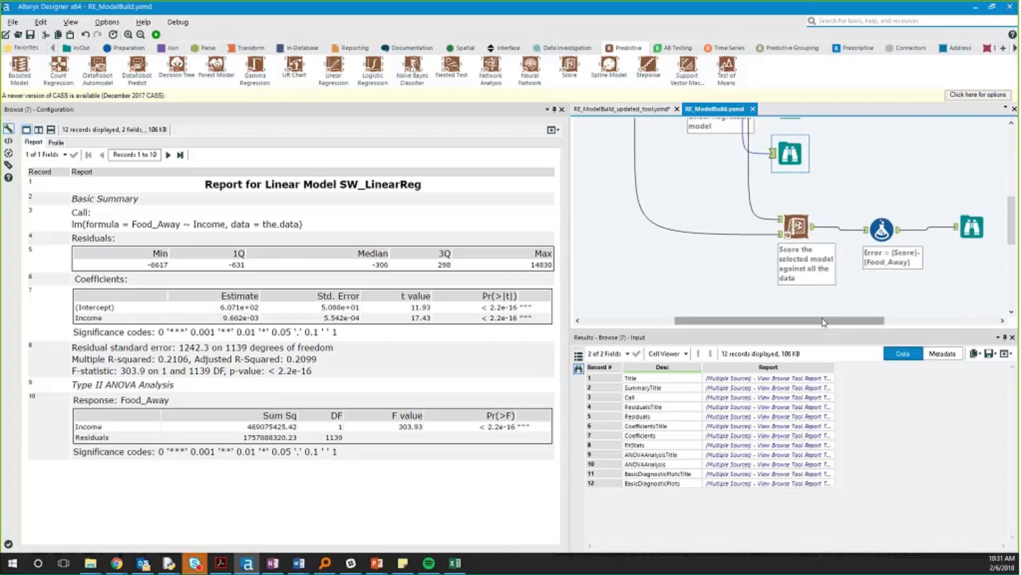
left_click(798, 229)
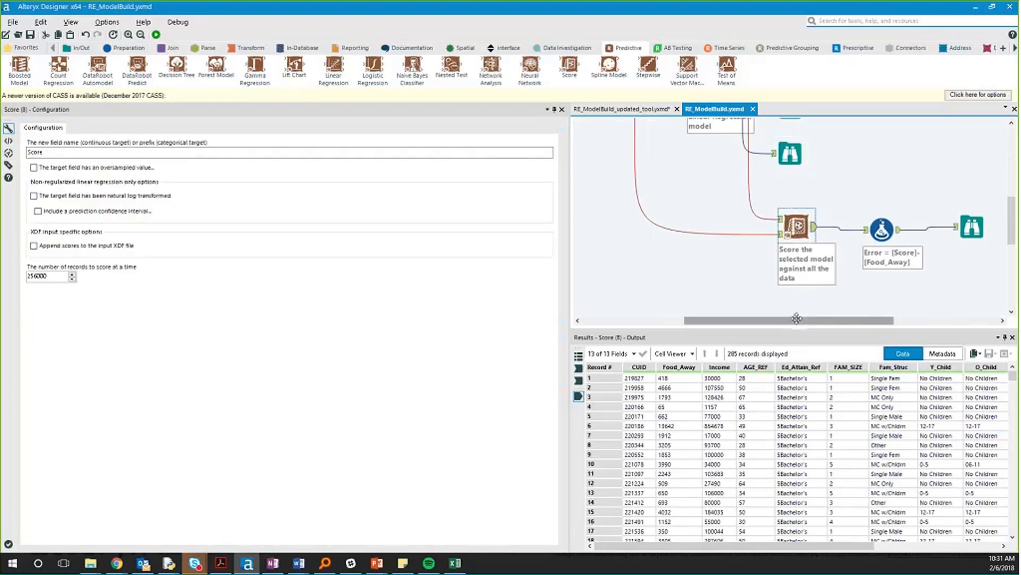
left_click_drag(796, 319, 828, 318)
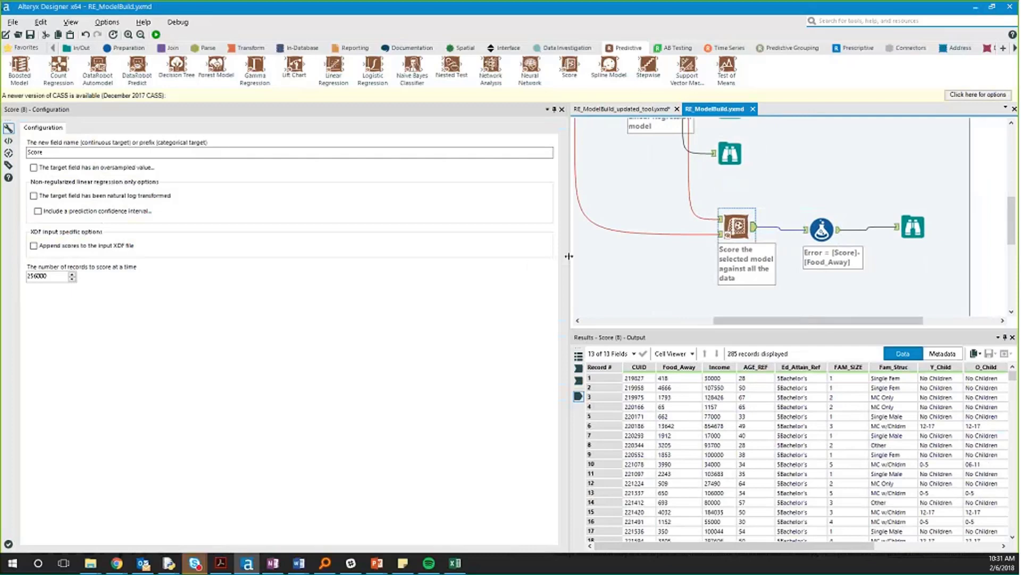
left_click_drag(569, 256, 315, 256)
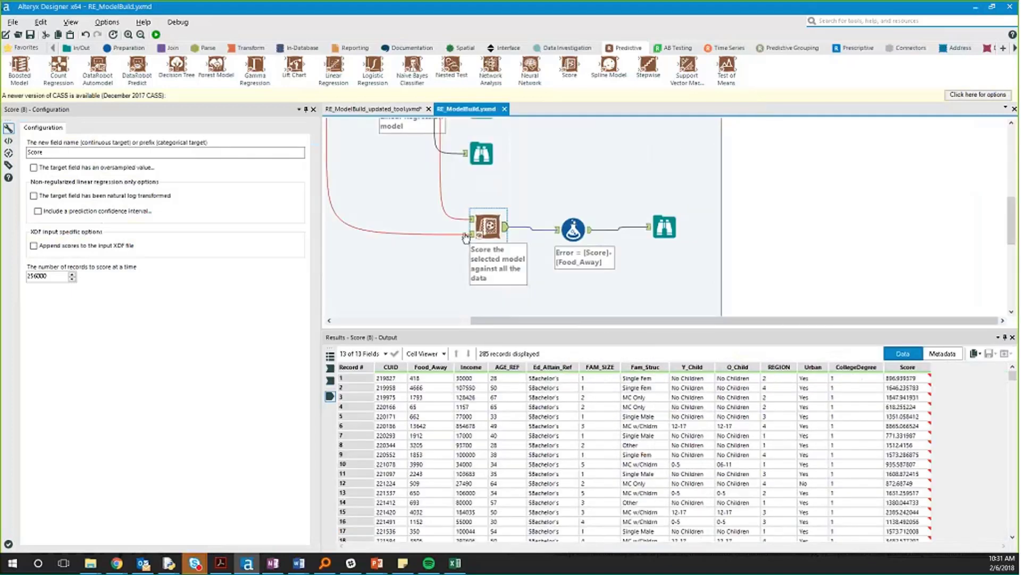
left_click(899, 379)
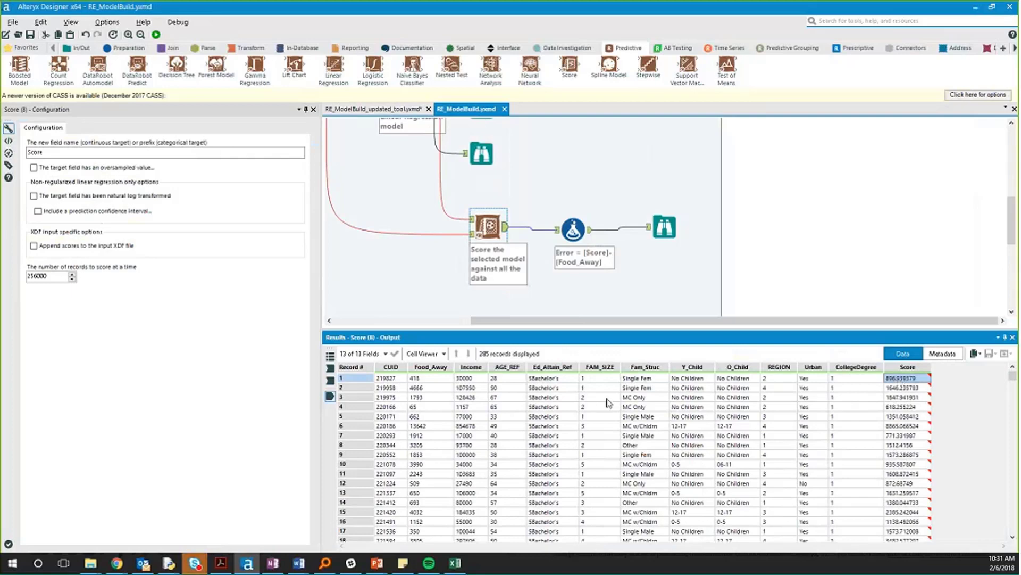
mouse_move(908, 379)
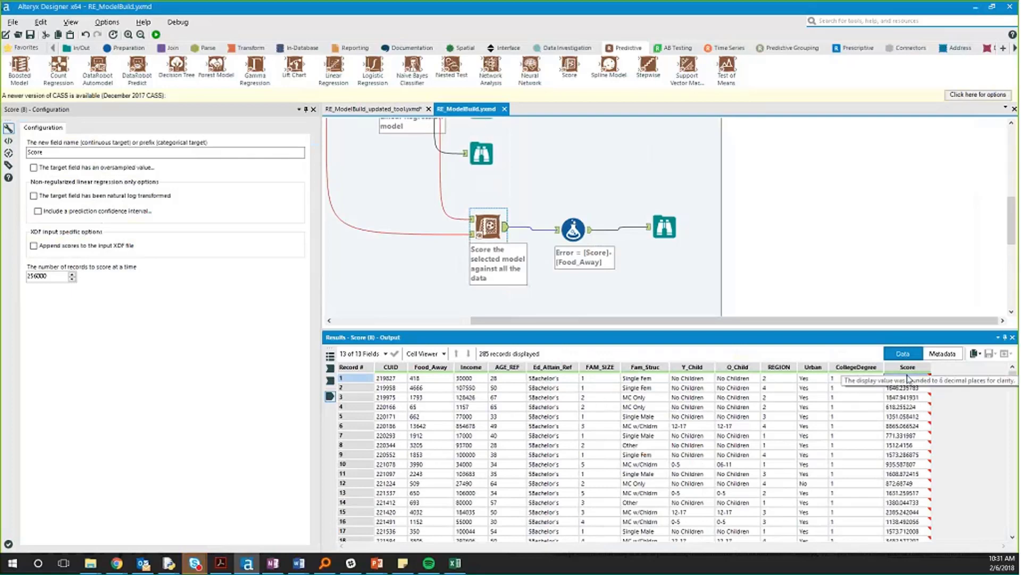
Examine the predicted Score values for records 2 to 5 in the Score tool's output.
left_click(911, 388)
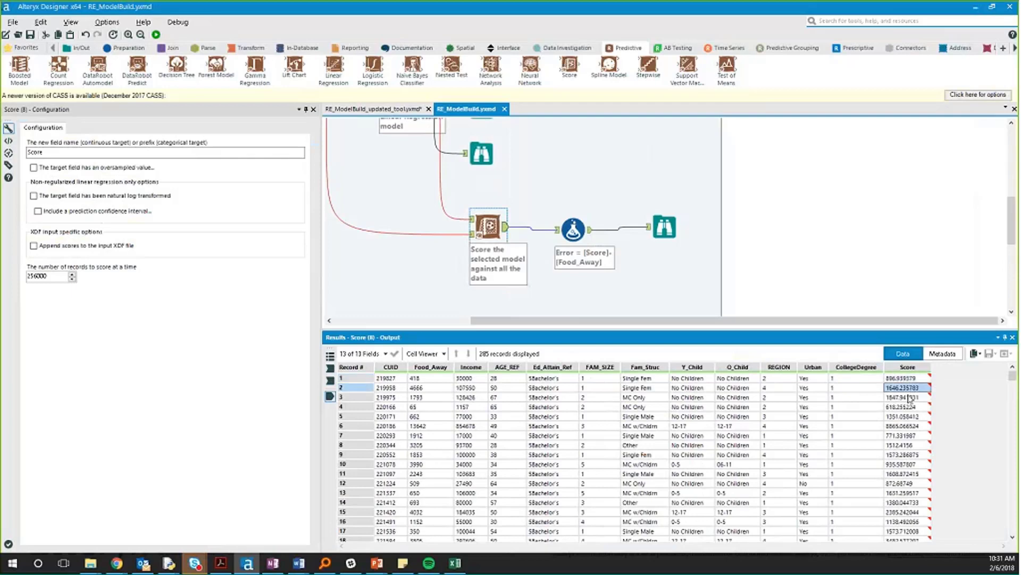
left_click(910, 397)
left_click(904, 407)
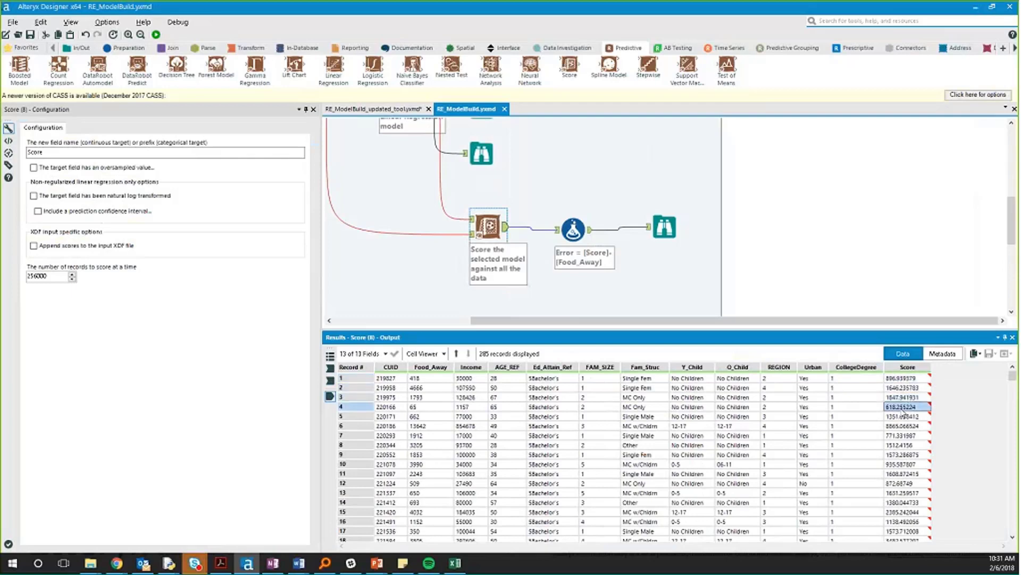
left_click(911, 417)
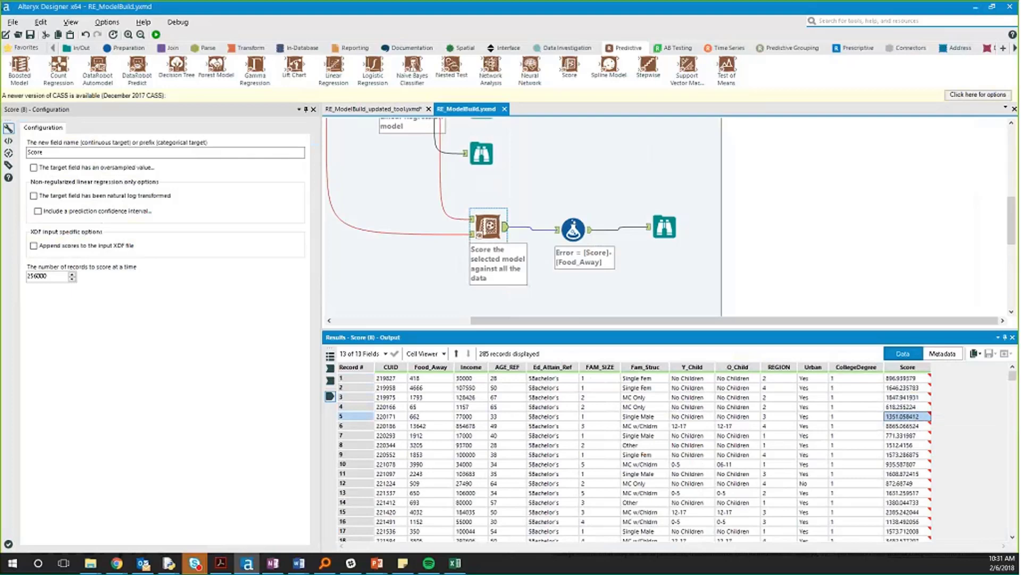
Open the Formula tool that computes [Score]-[Food_Away] and inspect the Error values for records 1 and 3.
left_click(574, 234)
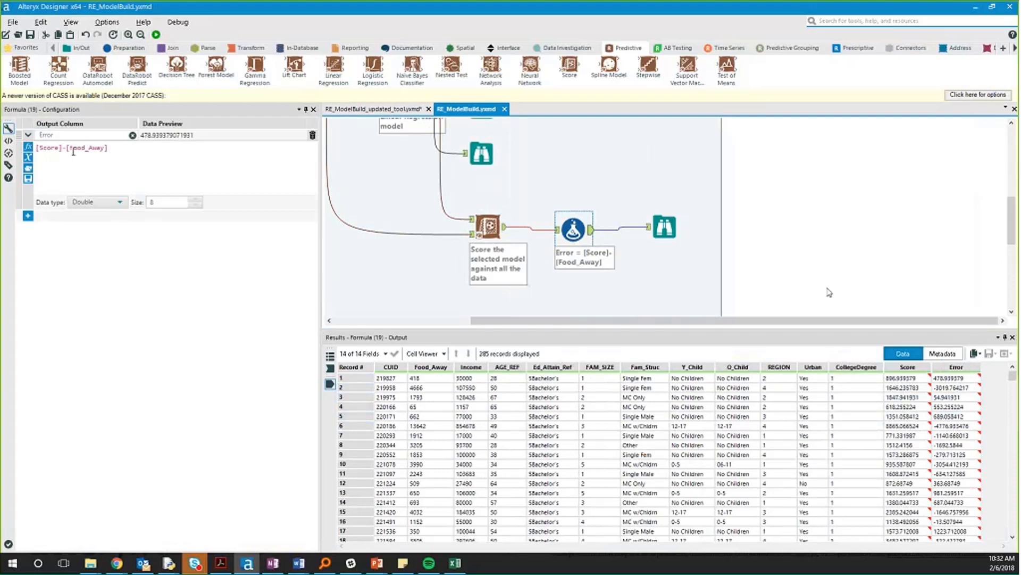
left_click(831, 337)
left_click(949, 379)
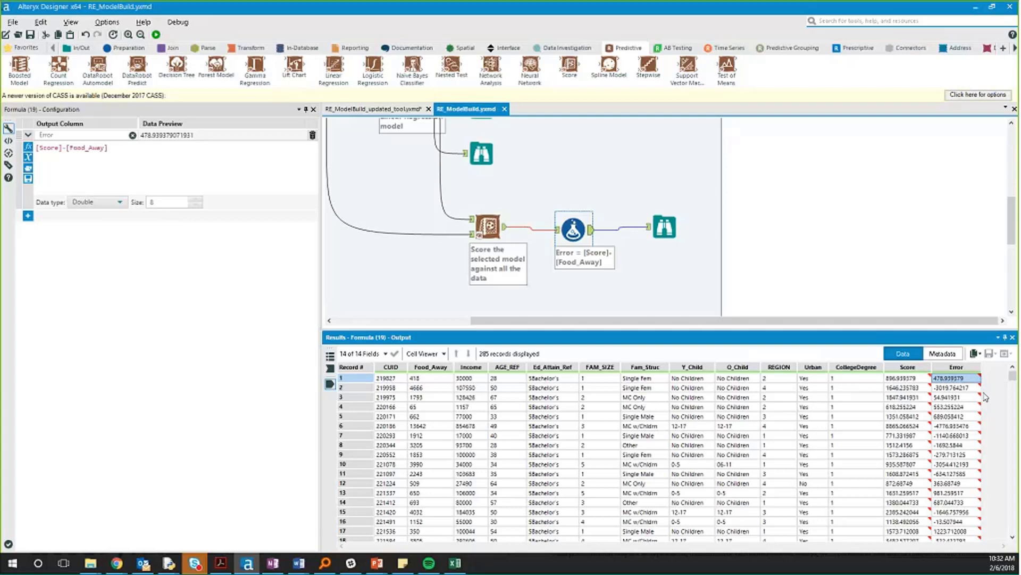
left_click(968, 399)
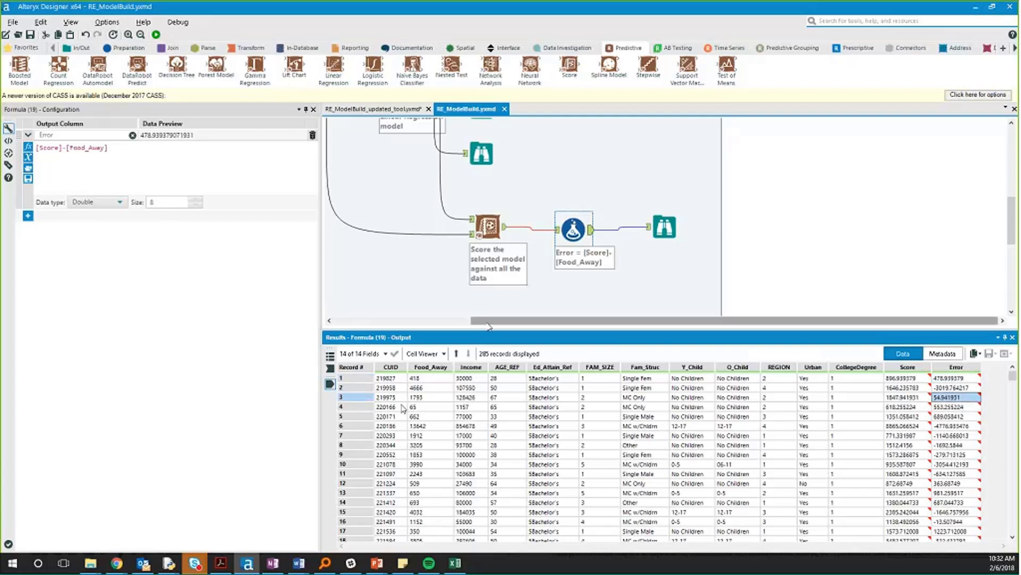
Open the LinearReg report from the Linear Regression tool's Browse, widen it, and review the t value and Pr(>|t|) columns.
scroll(489, 325, "left", 3)
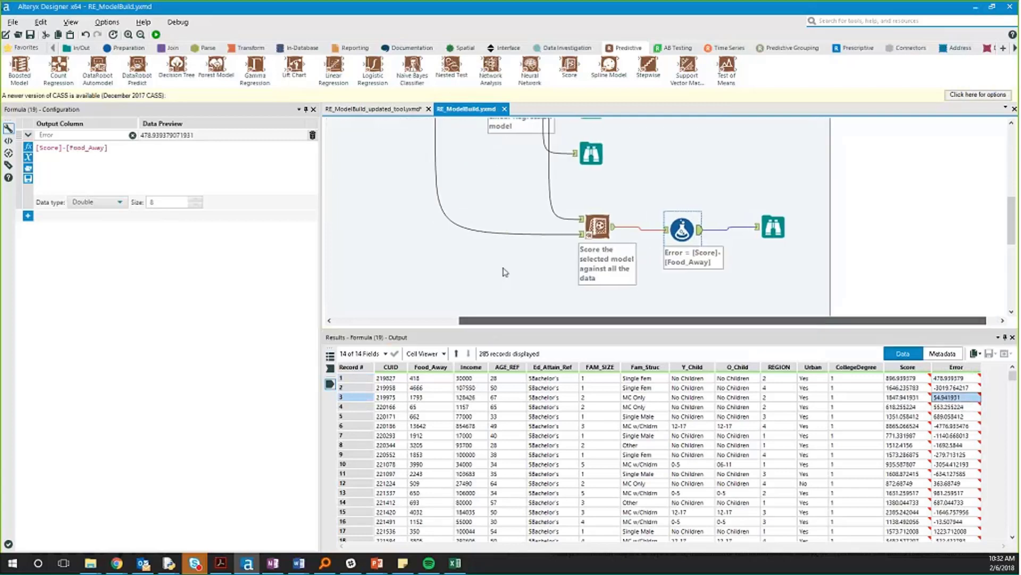
scroll(504, 271, "up", 3)
scroll(505, 272, "up", 2)
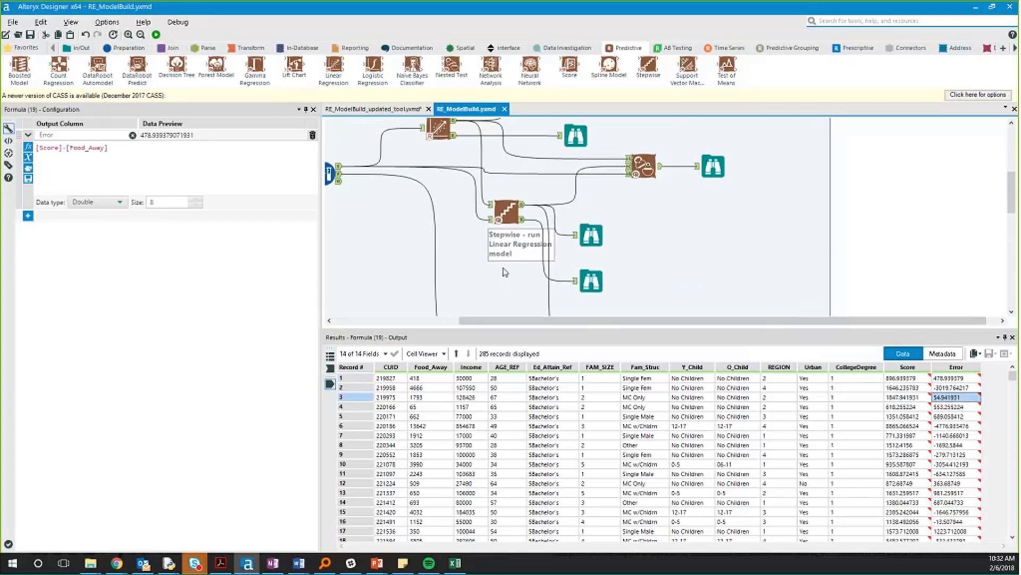
scroll(570, 245, "down", 1)
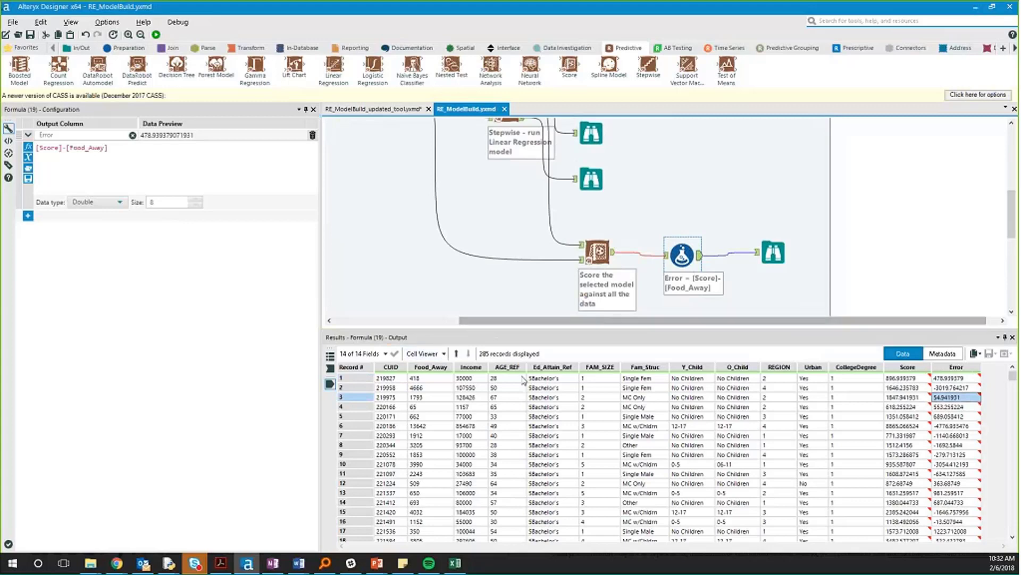
scroll(549, 322, "left", 3)
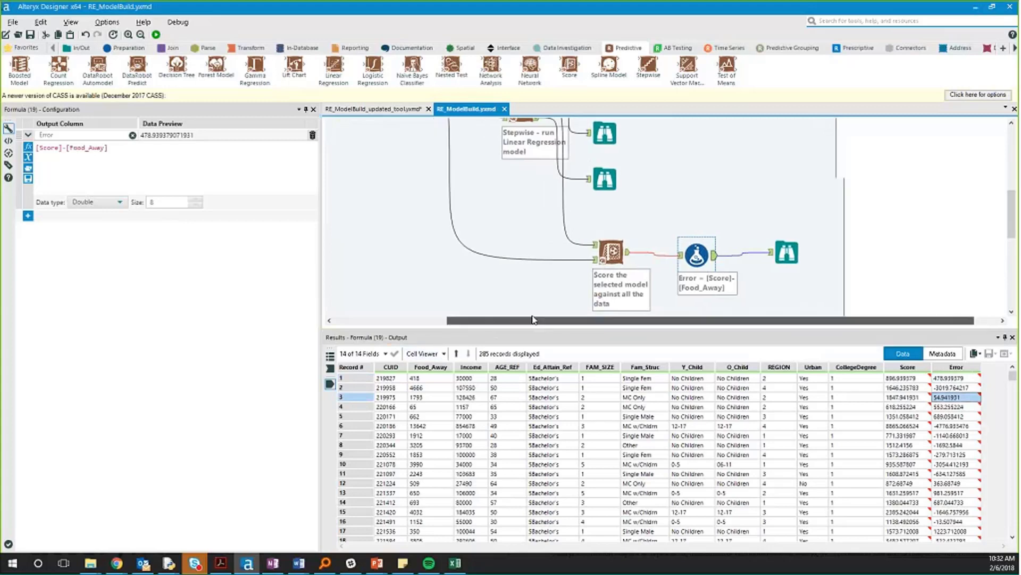
scroll(572, 255, "up", 3)
scroll(572, 256, "up", 1)
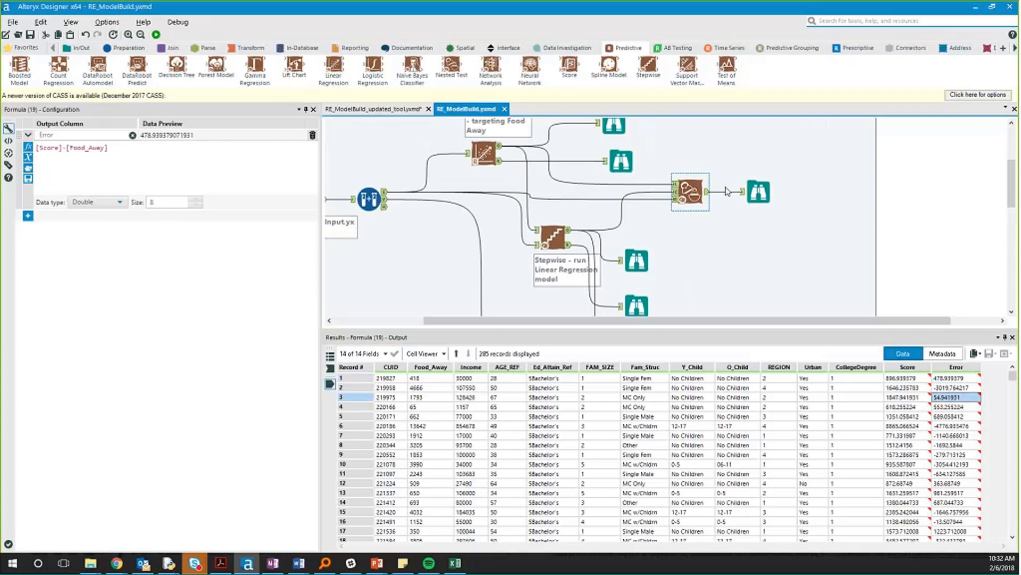
left_click(617, 158)
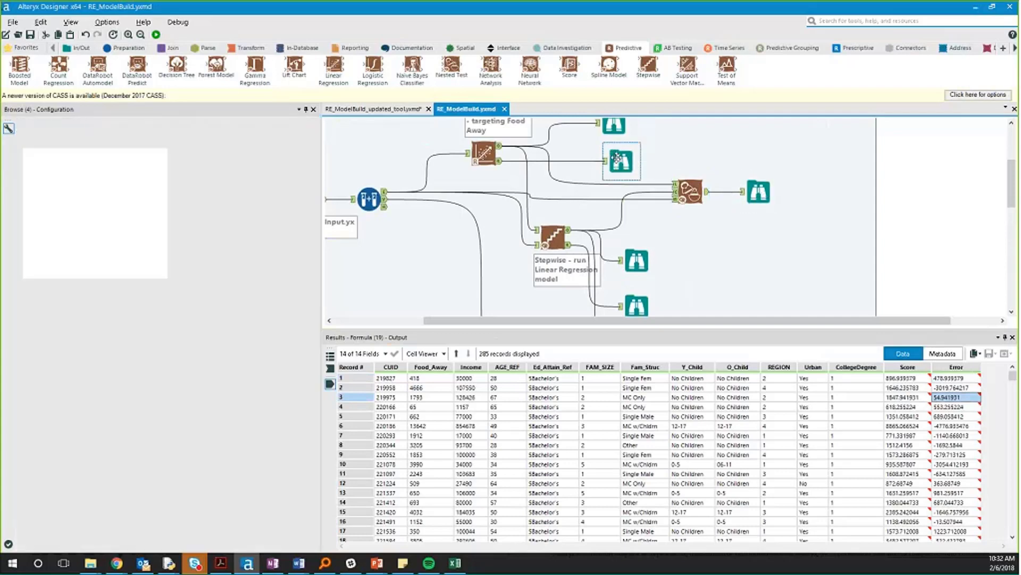
left_click_drag(326, 258, 653, 234)
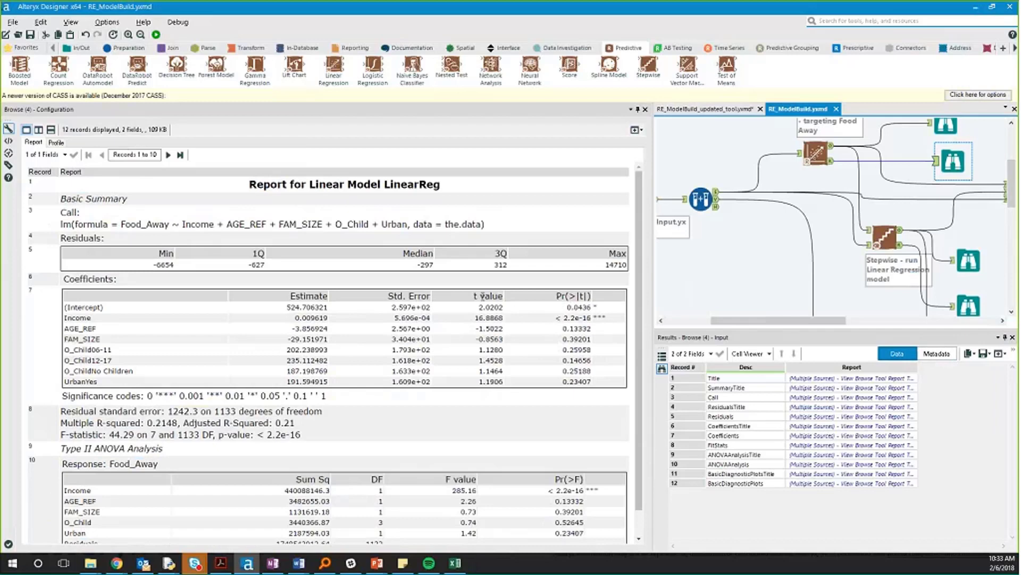
left_click(482, 297)
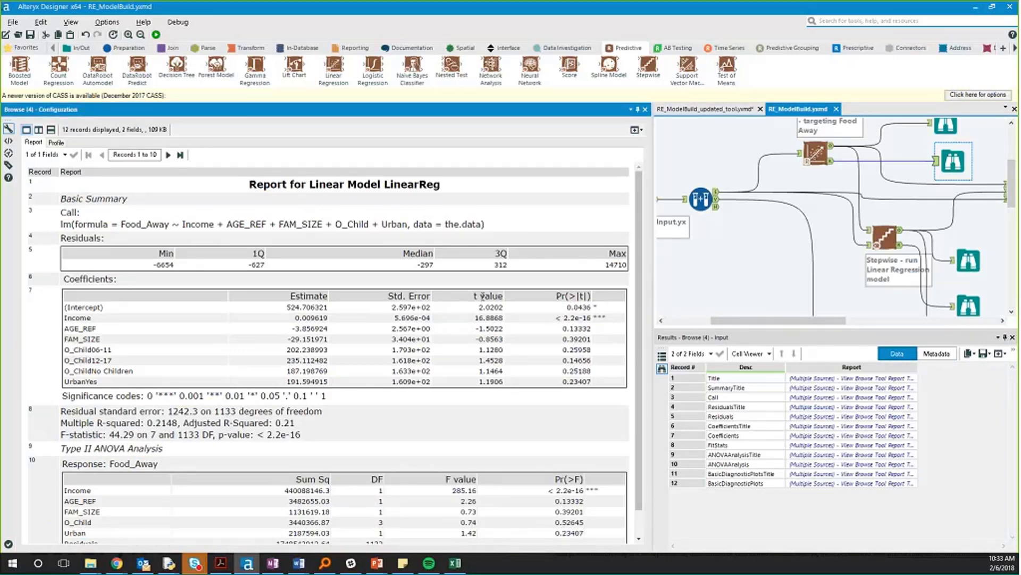
triple_click(482, 297)
left_click(559, 293)
Narrow the report area slightly and open the Nested Test report to check its Pr(>F) value.
left_click_drag(652, 277, 633, 308)
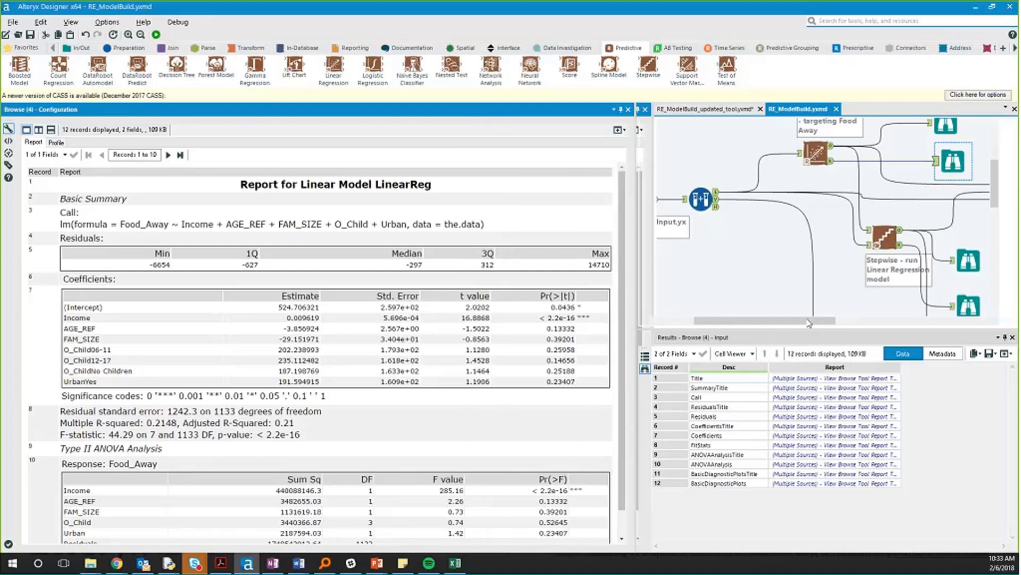
left_click_drag(846, 317, 905, 319)
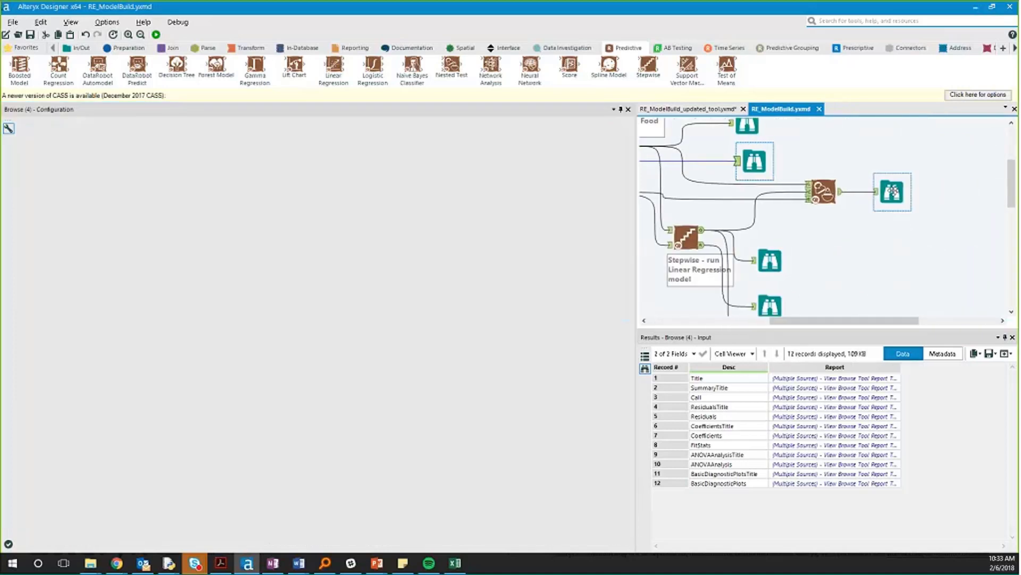
left_click(892, 192)
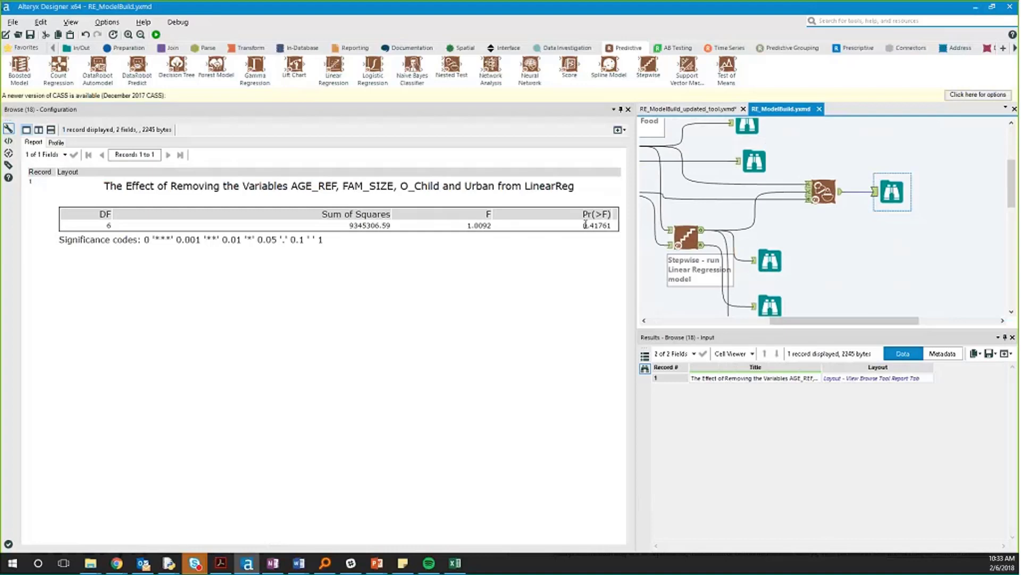
Widen the canvas, review the workflow from scoring back to the data input, and open the Linear Regression tool's configuration.
scroll(766, 238, "down", 1)
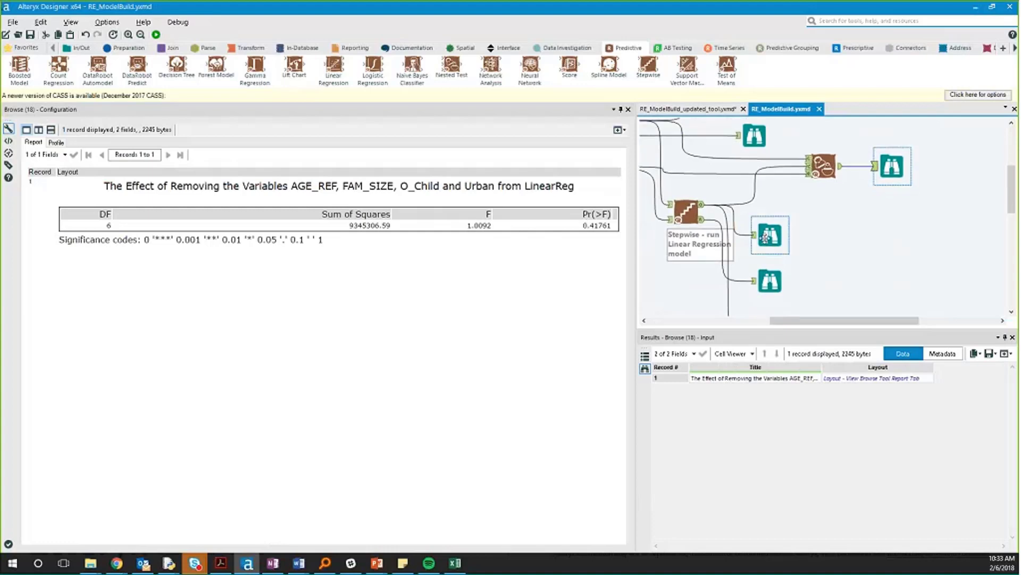
scroll(766, 237, "down", 5)
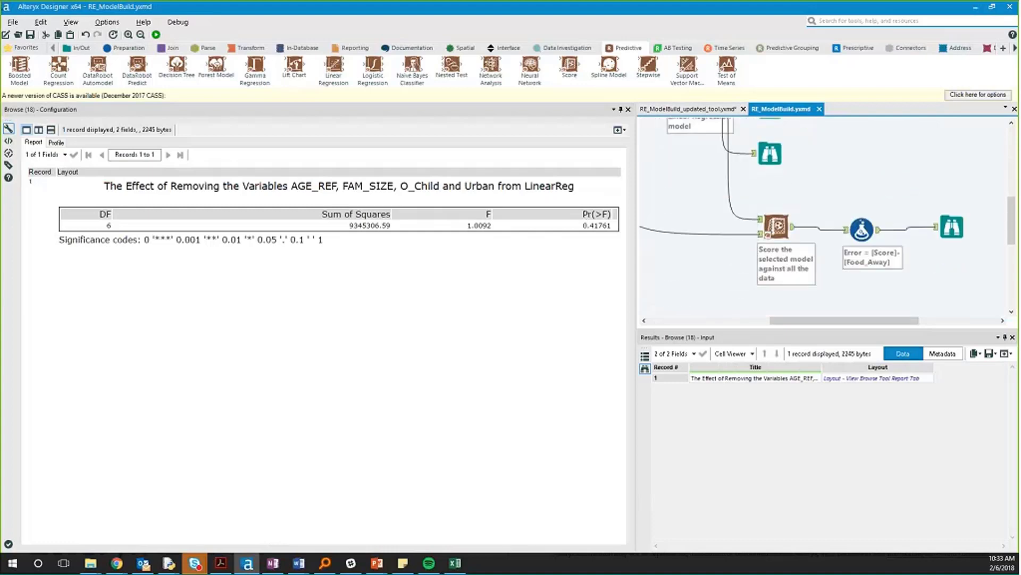
left_click_drag(799, 321, 754, 321)
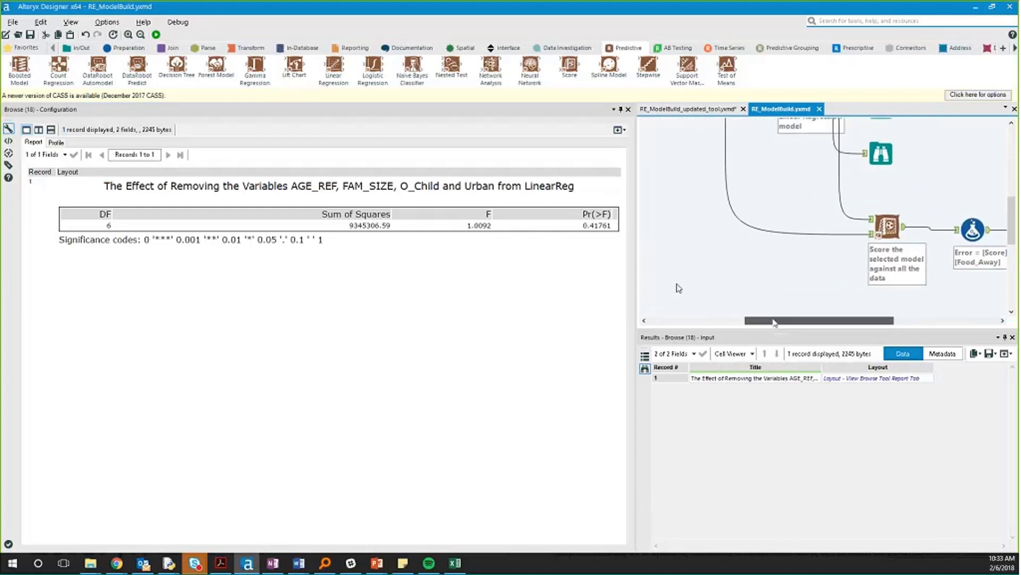
left_click_drag(614, 287, 384, 316)
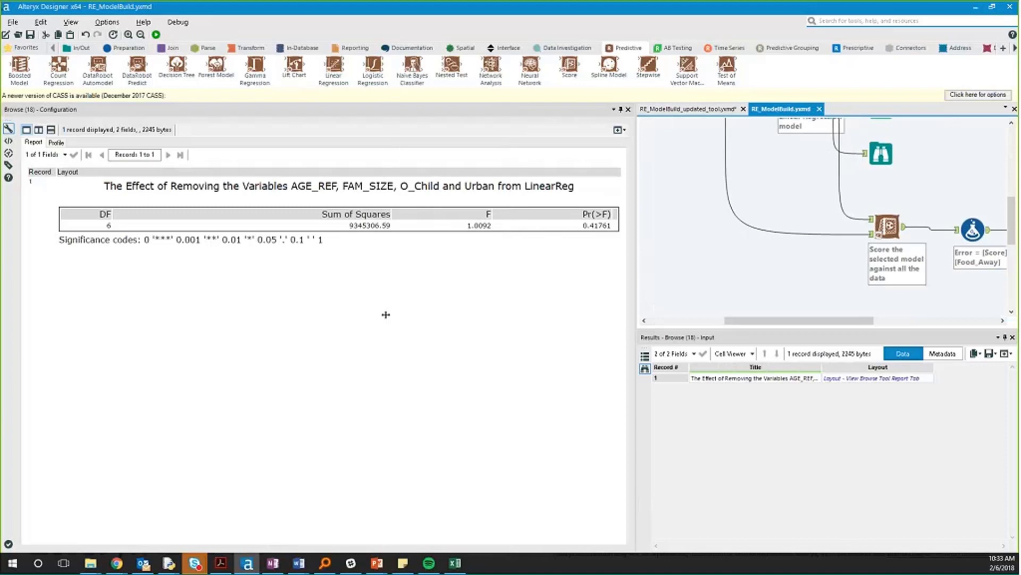
scroll(597, 281, "up", 5)
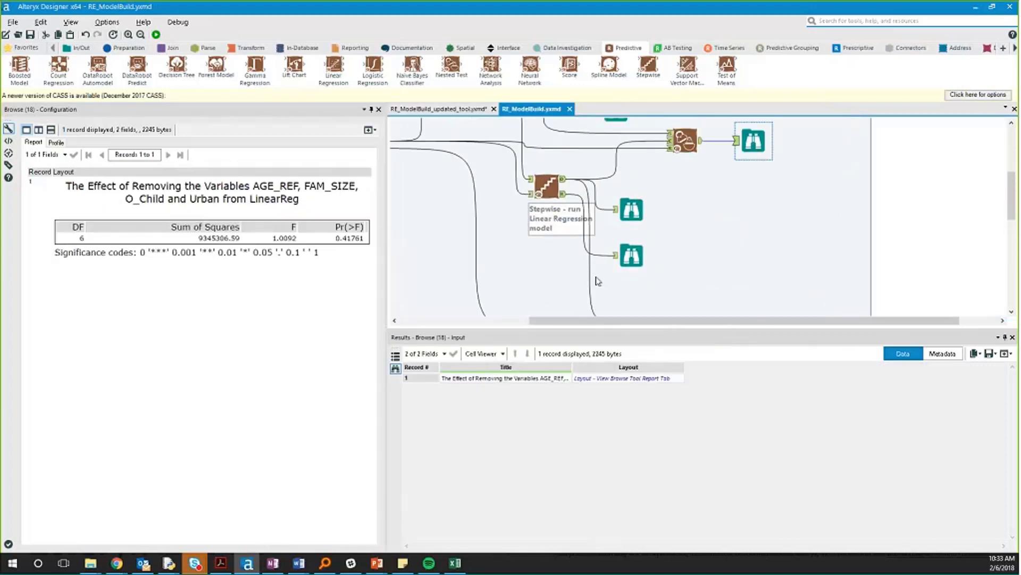
left_click_drag(552, 322, 465, 322)
scroll(502, 296, "down", 3)
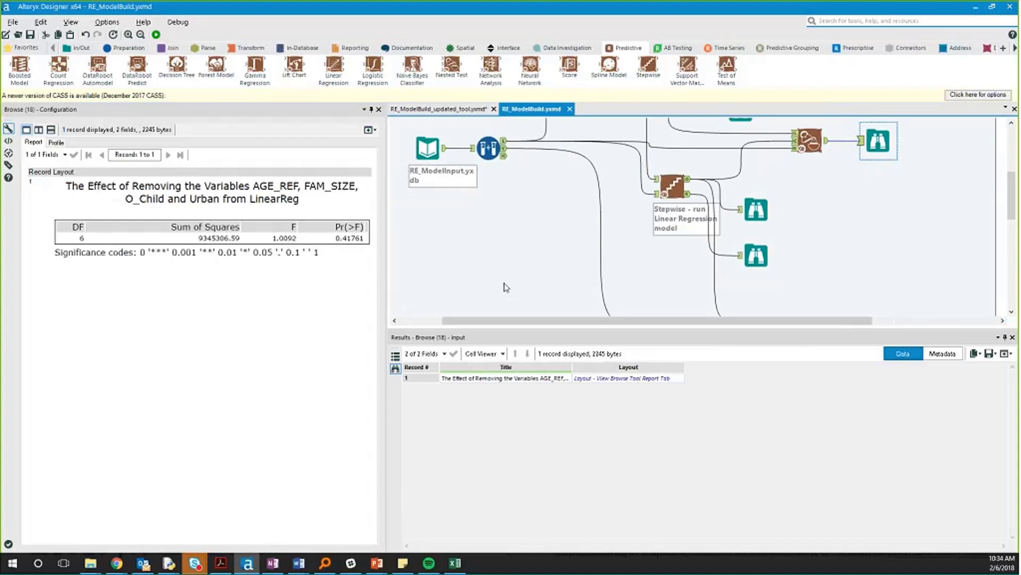
scroll(506, 288, "up", 3)
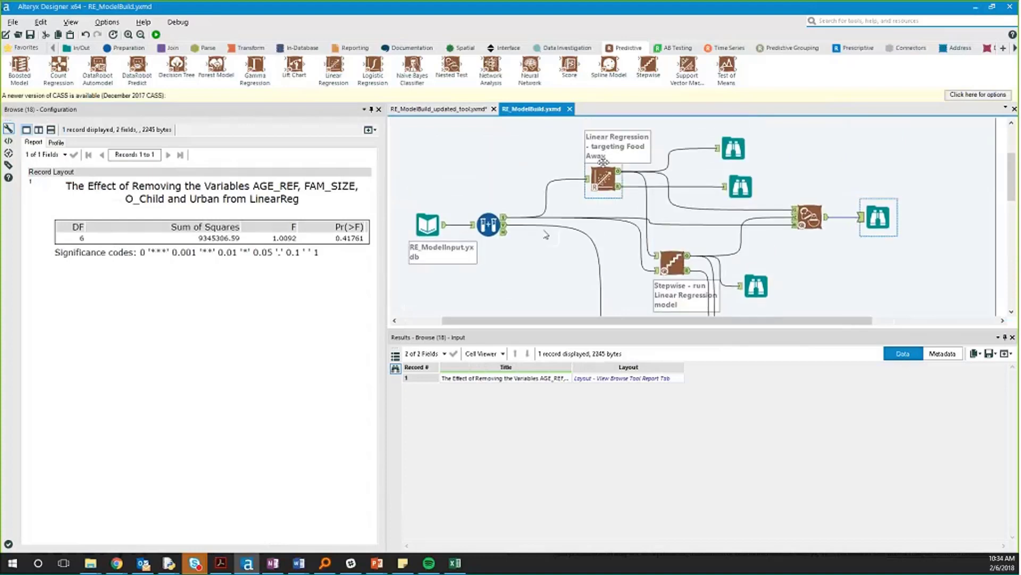
left_click(607, 170)
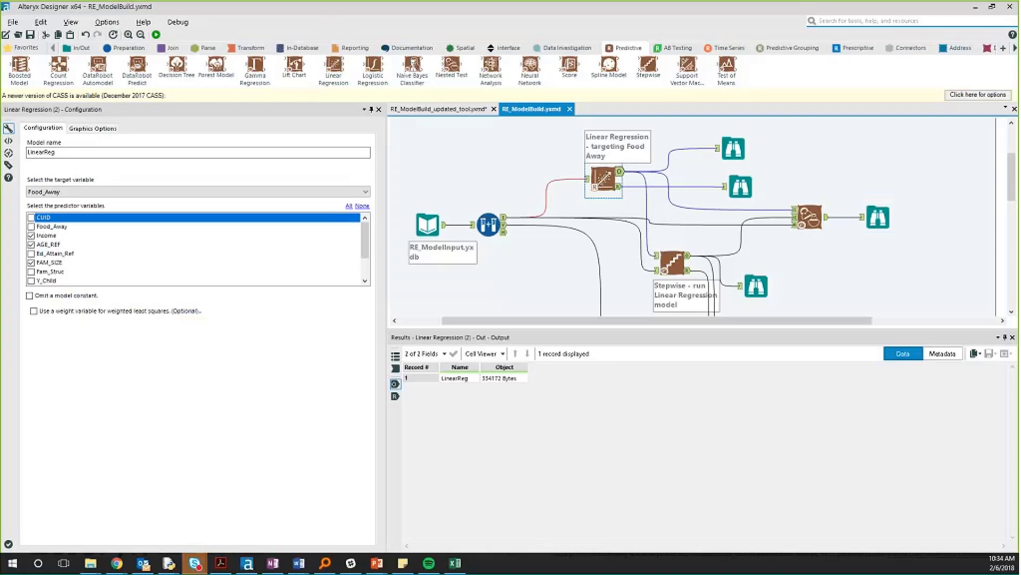
Switch to the PowerPoint slide show and advance from the Score Tool slide to the Decision Tree Model slide.
mouse_move(376, 568)
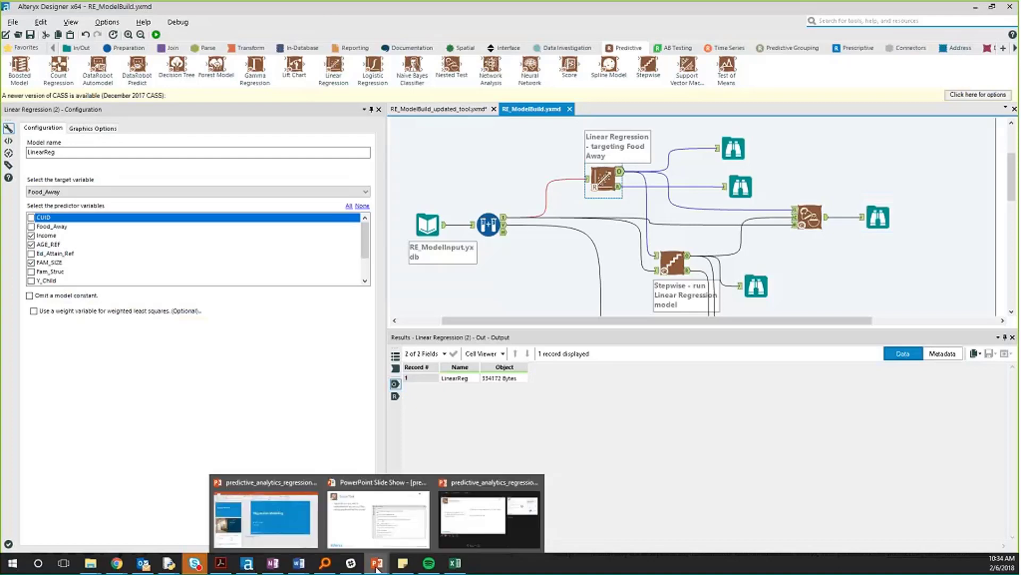
left_click(378, 519)
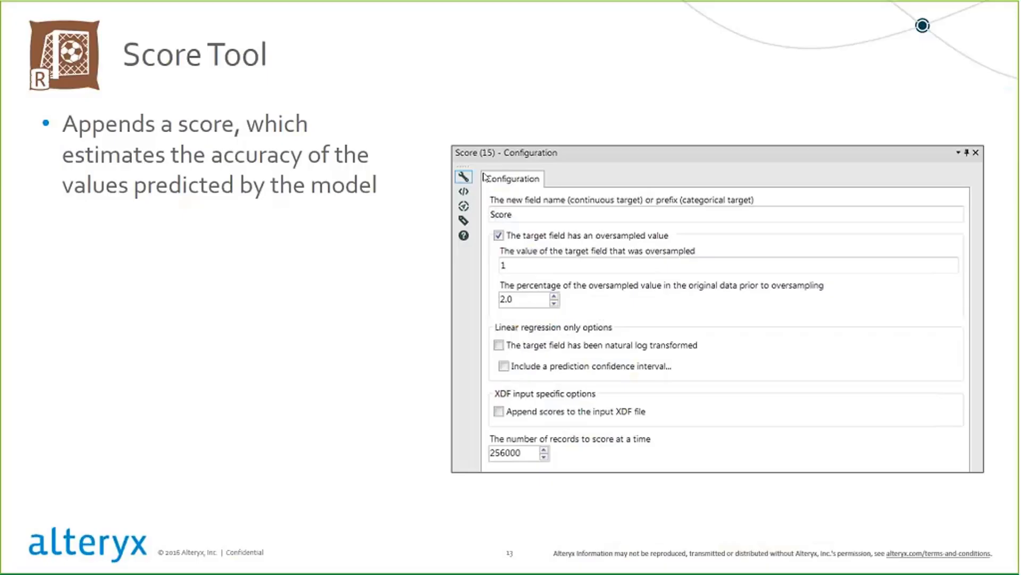
left_click(381, 185)
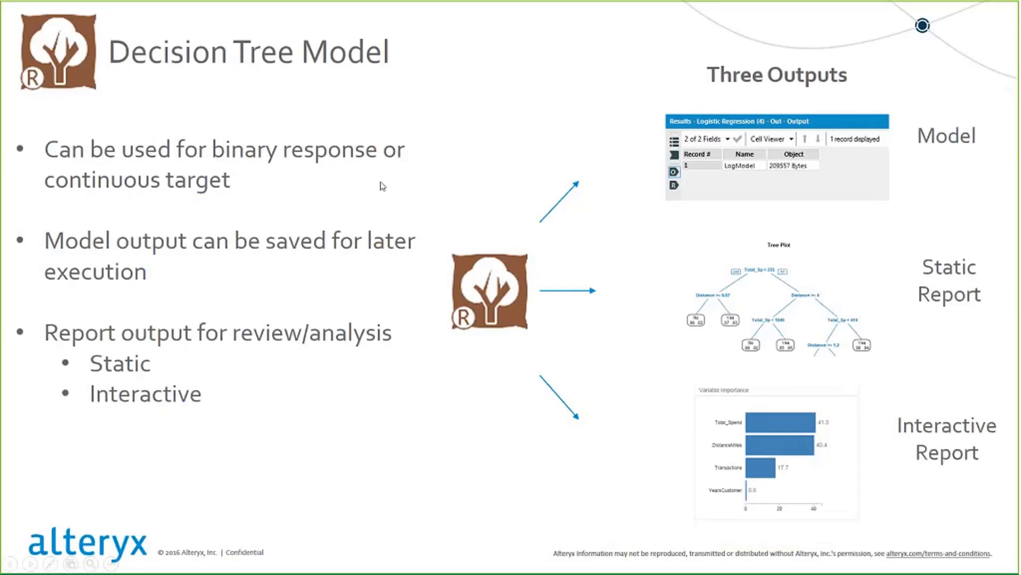